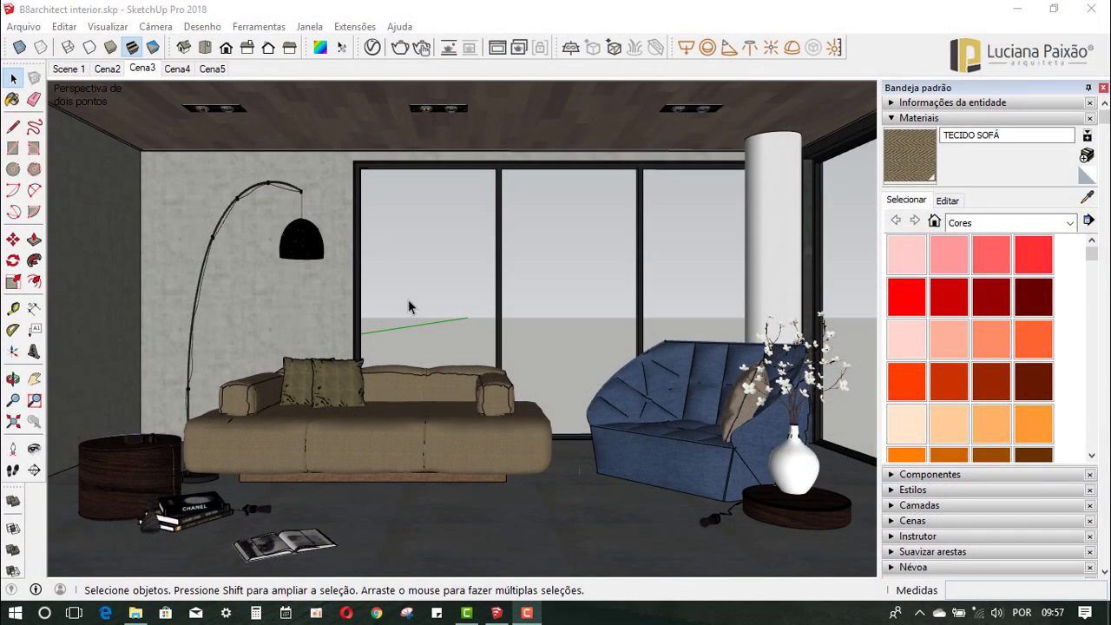
Open the V-Ray Asset Editor and show its render Settings with Camera collapsed
left_click(373, 47)
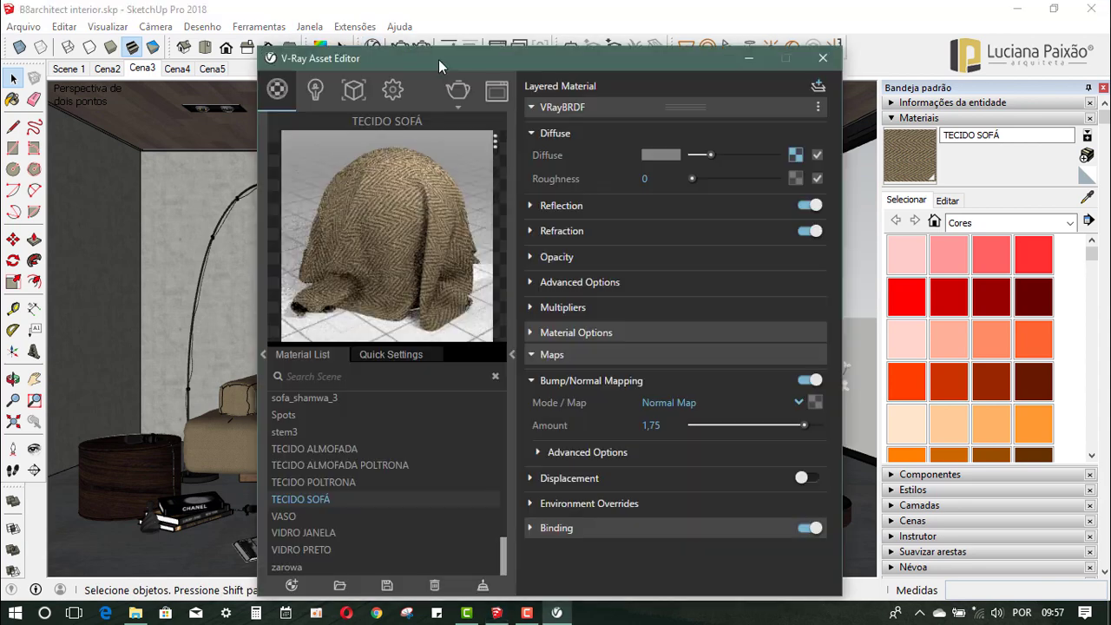
left_click_drag(438, 59, 262, 24)
left_click(219, 59)
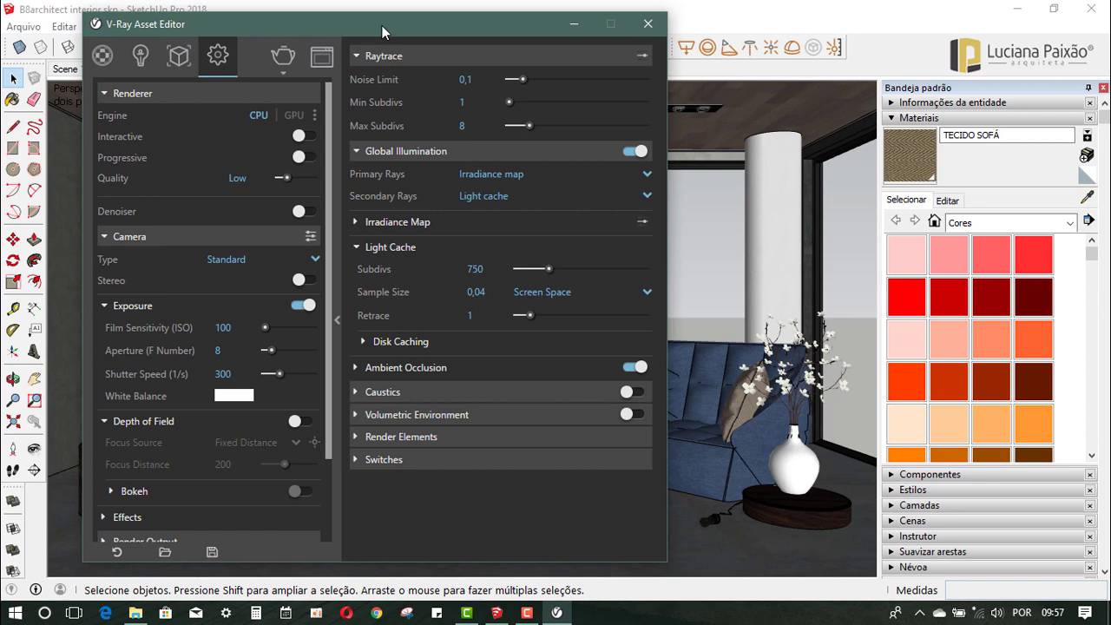
left_click(141, 62)
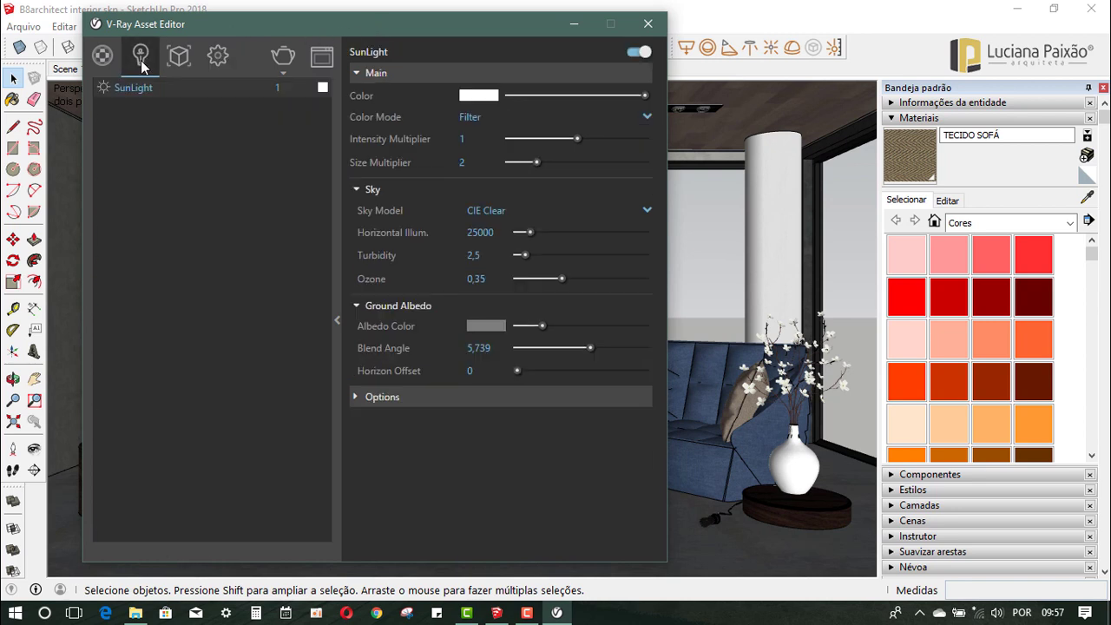
left_click(221, 58)
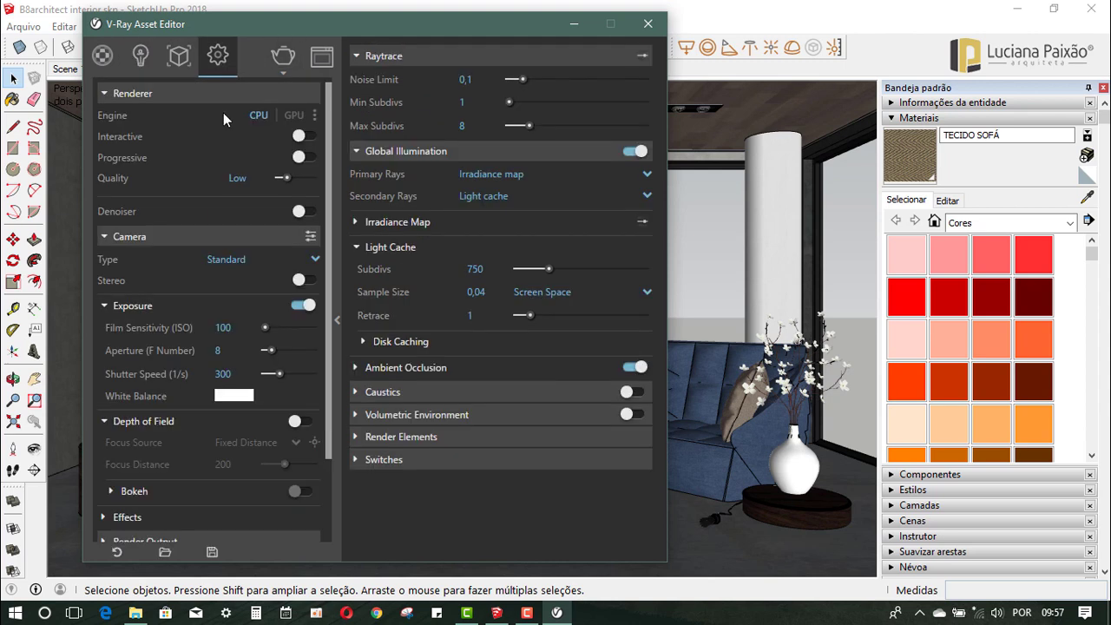
left_click(105, 236)
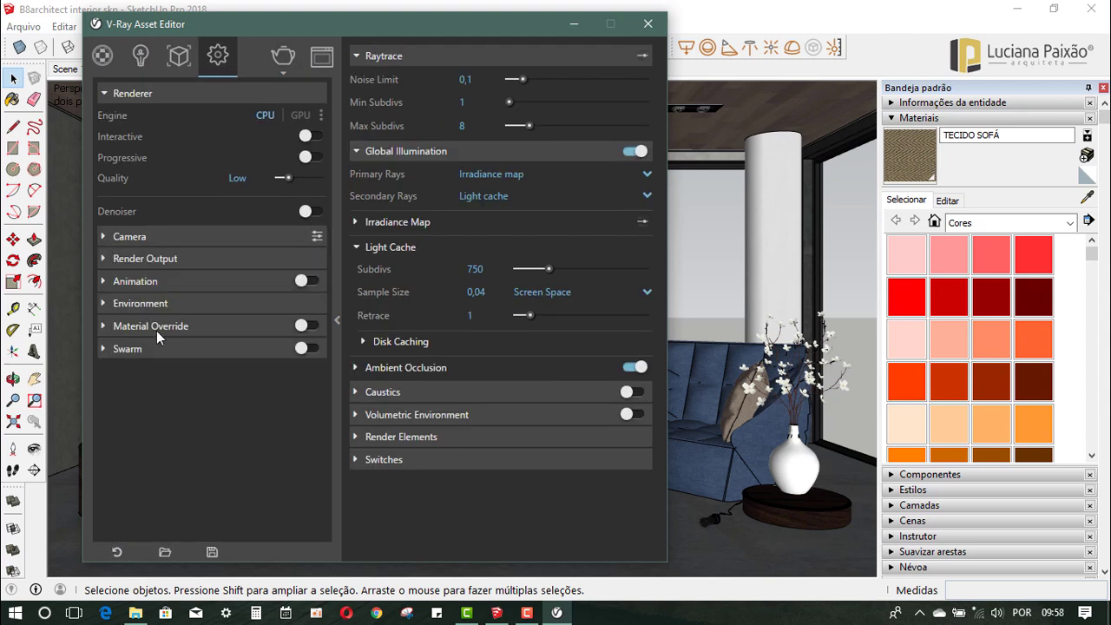
left_click(104, 302)
left_click(102, 301)
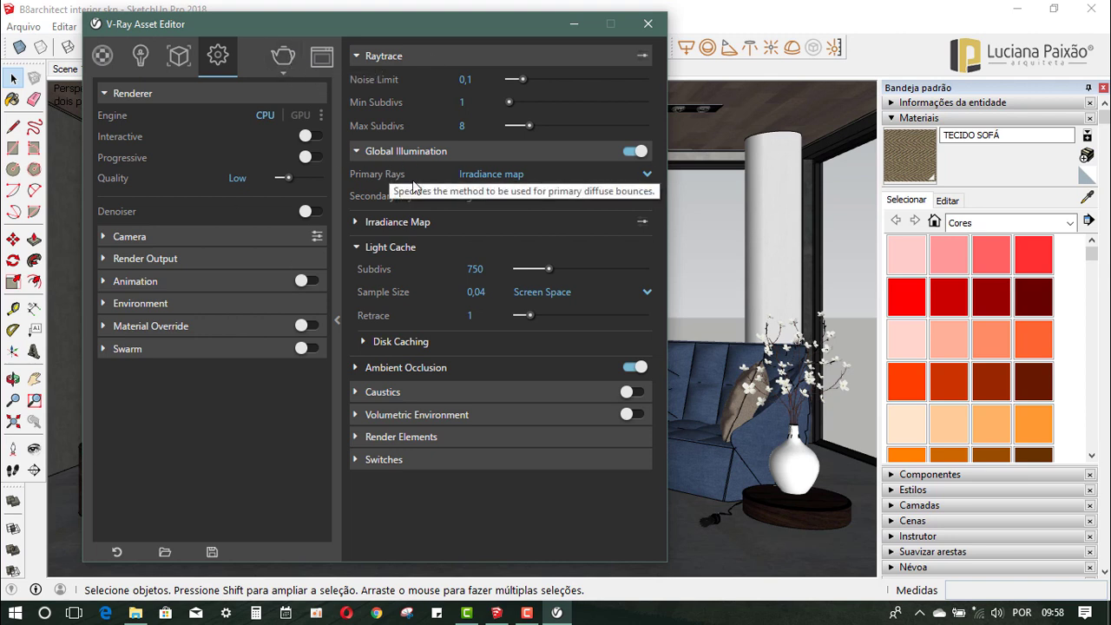
Run a V-Ray test render, which comes out very dark, then close the frame buffer
left_click(282, 61)
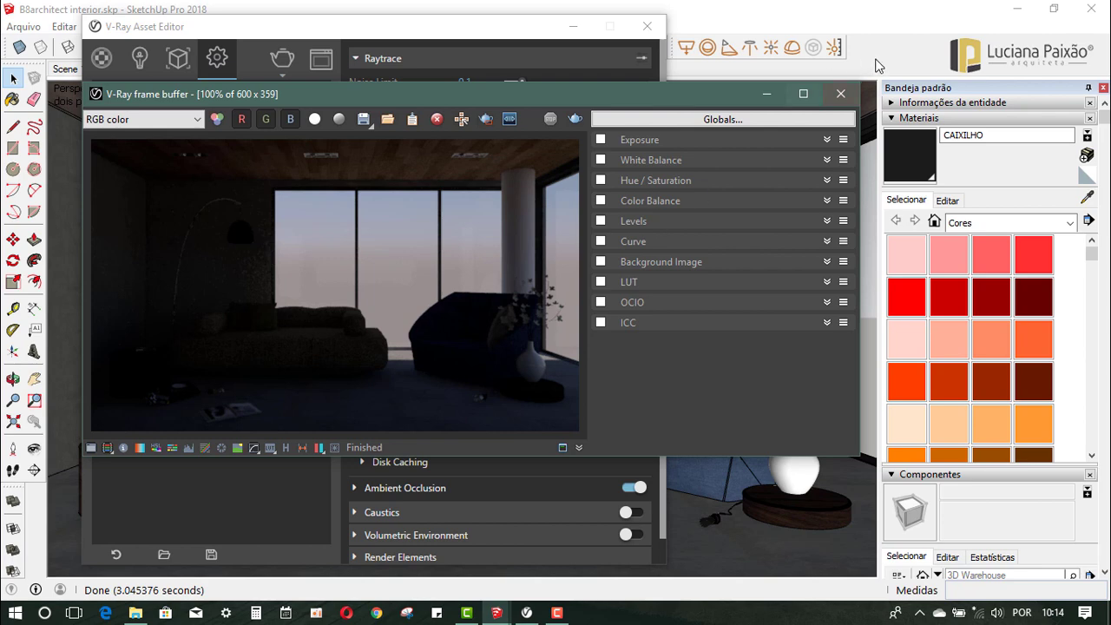
left_click(842, 96)
In the Camera settings, drag the Exposure Value down from 14,24 to 8,76
left_click(139, 58)
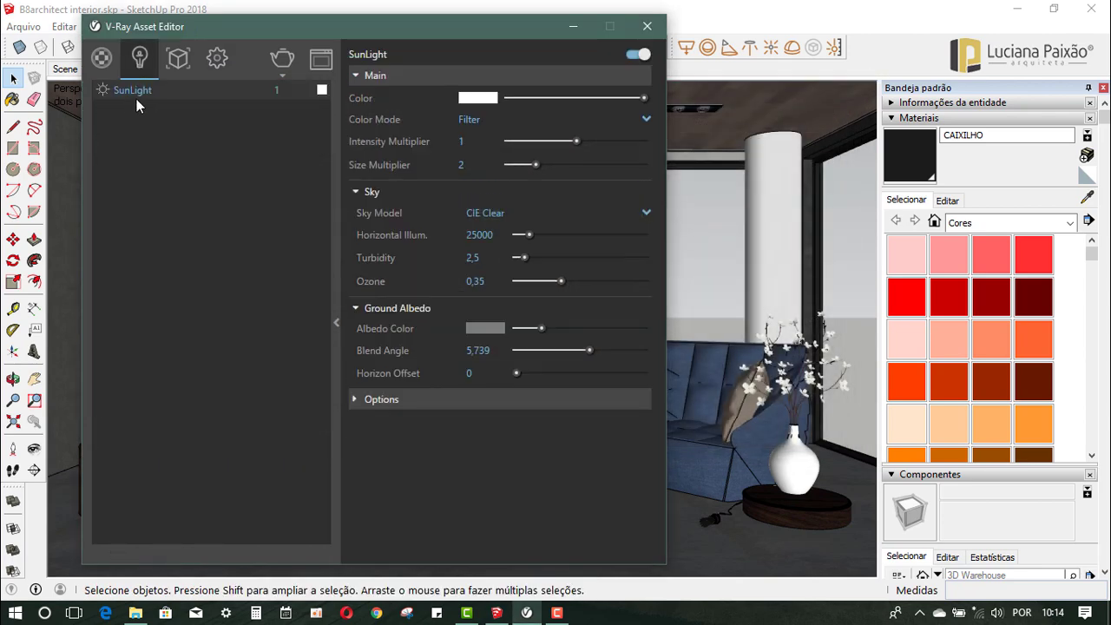
left_click(216, 61)
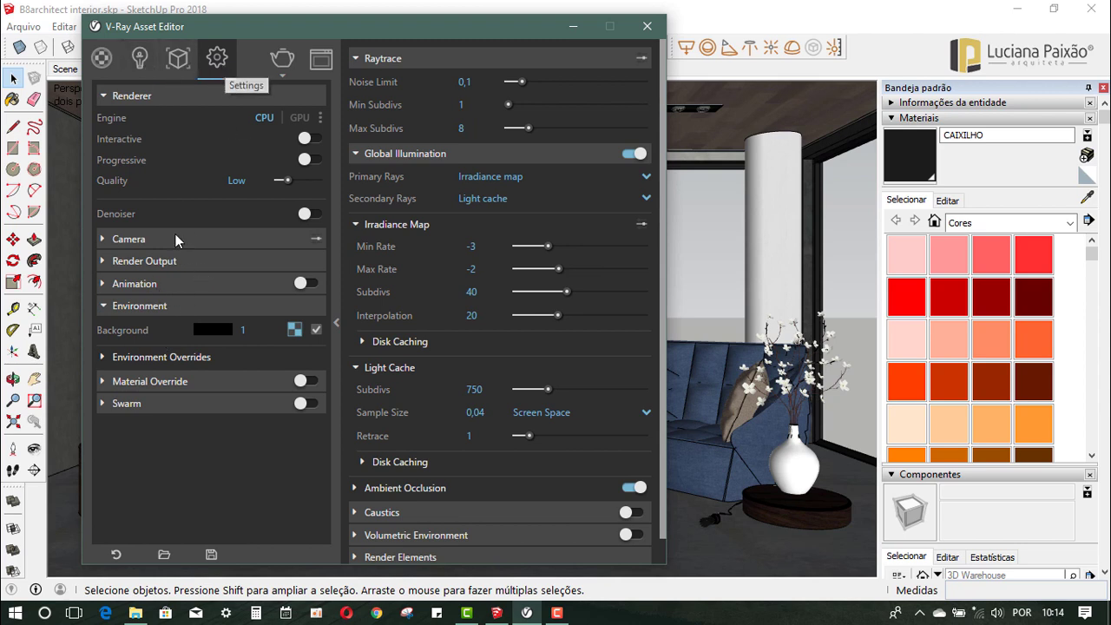
left_click(104, 239)
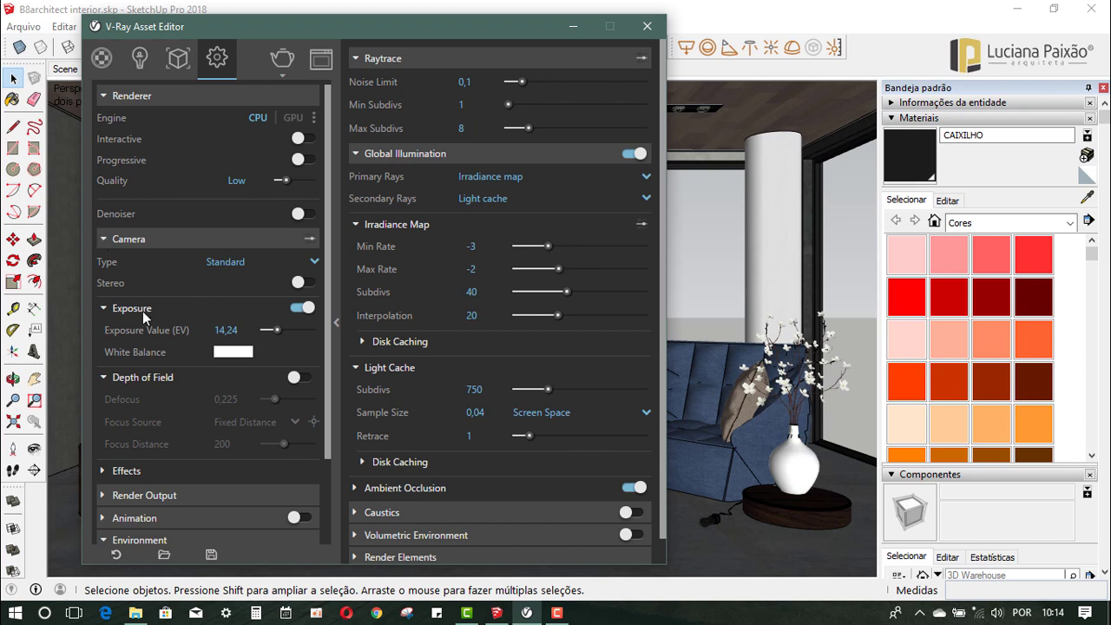
left_click(280, 330)
left_click_drag(279, 330, 284, 335)
Re-render at the new exposure and move the frame buffer to inspect the brighter result
left_click(282, 61)
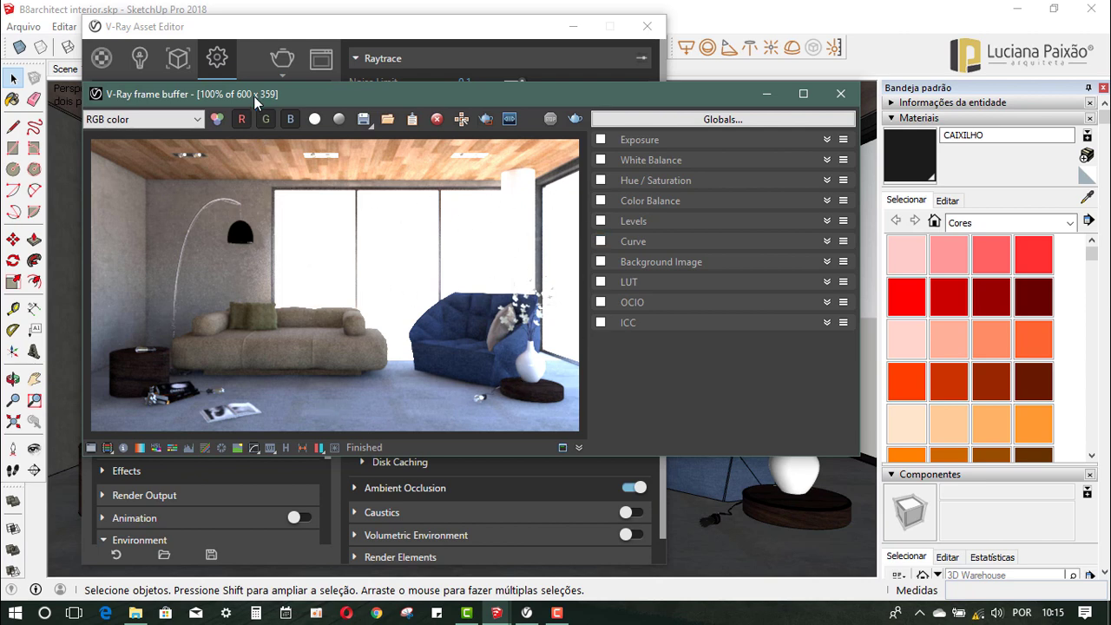
mouse_move(258, 99)
left_mouse_down()
mouse_move(252, 332)
mouse_move(300, 118)
left_mouse_up()
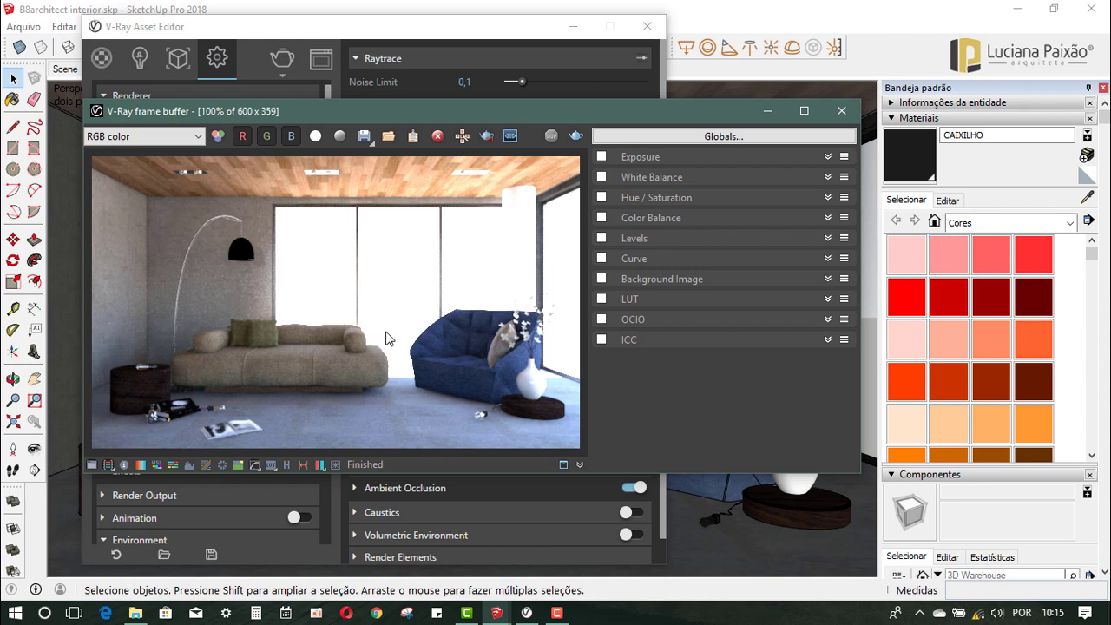
Close the render and switch off the SunLight
left_click(842, 112)
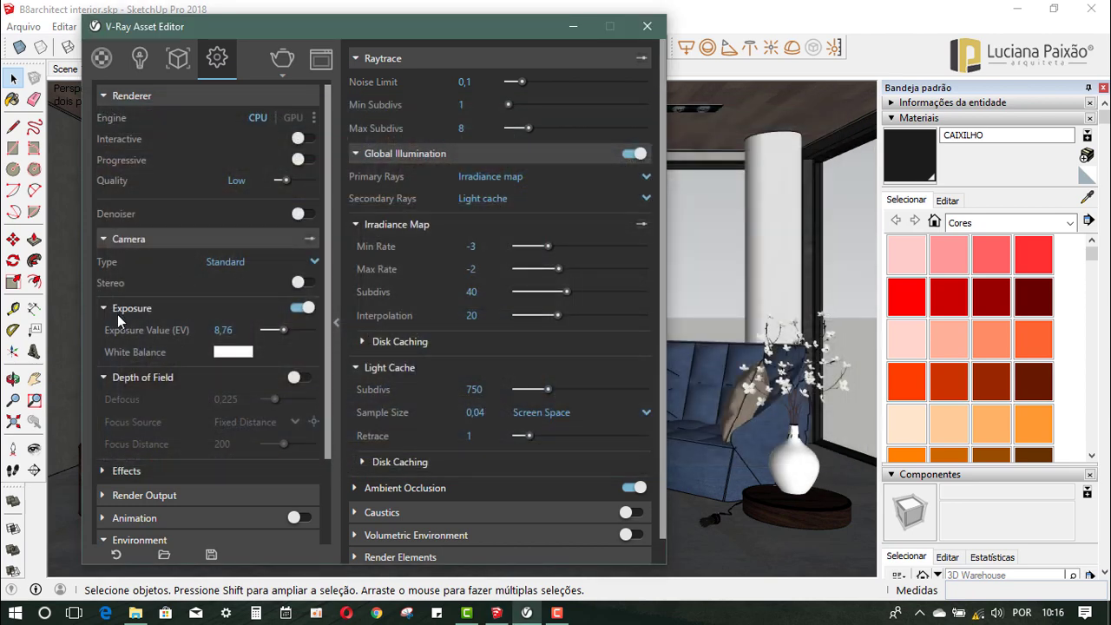
left_click(103, 96)
left_click(105, 118)
left_click(105, 118)
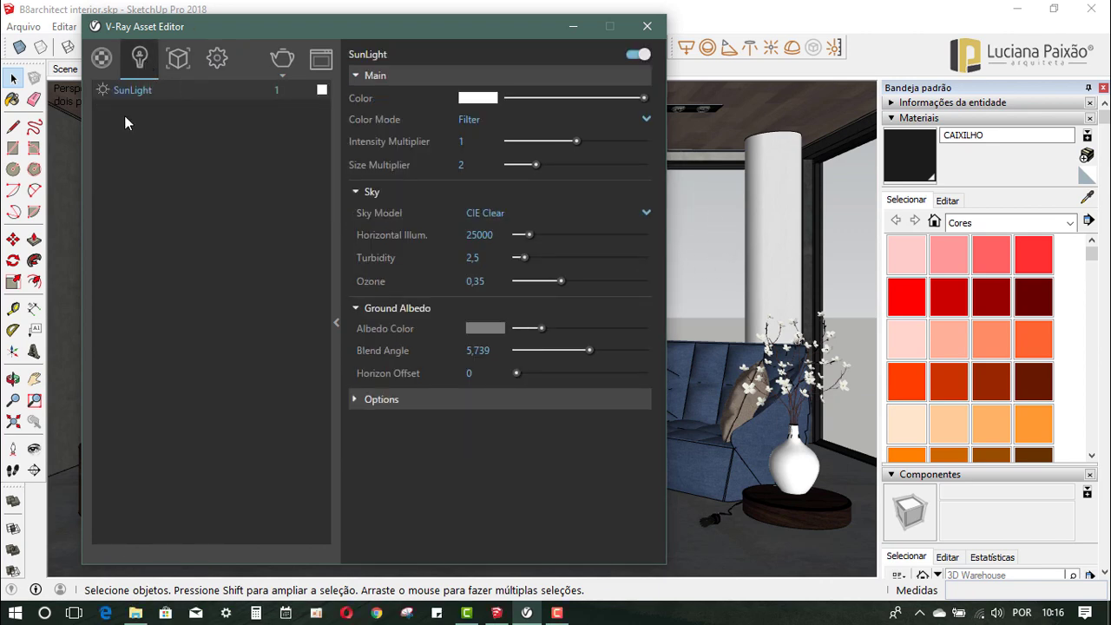
left_click(103, 91)
Bring up the texture type list for the Environment Background slot
left_click(227, 75)
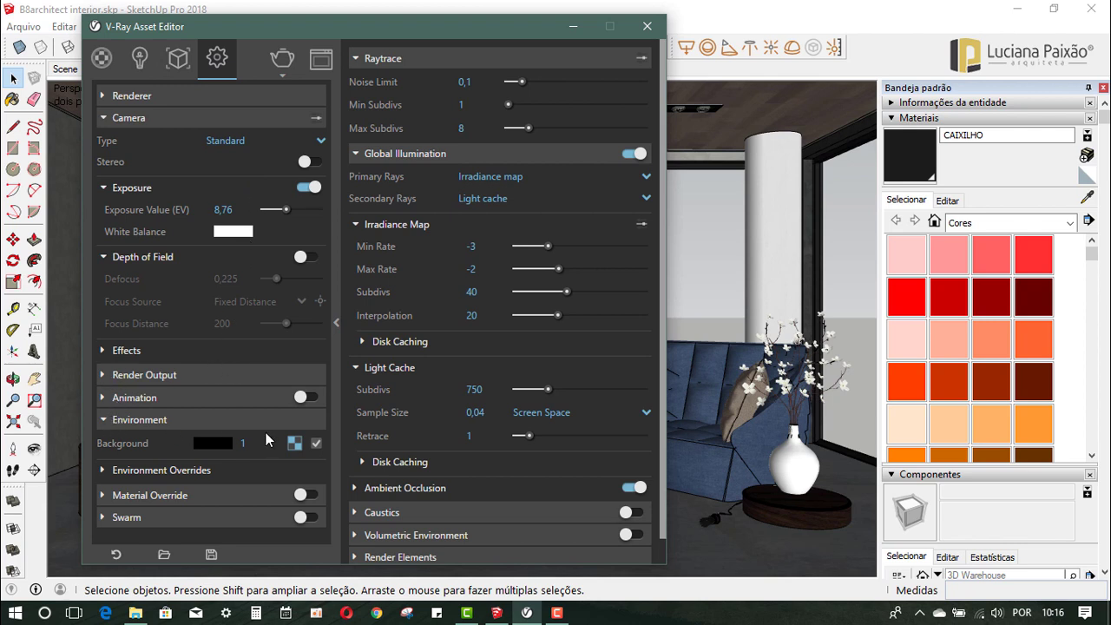
left_click(295, 444)
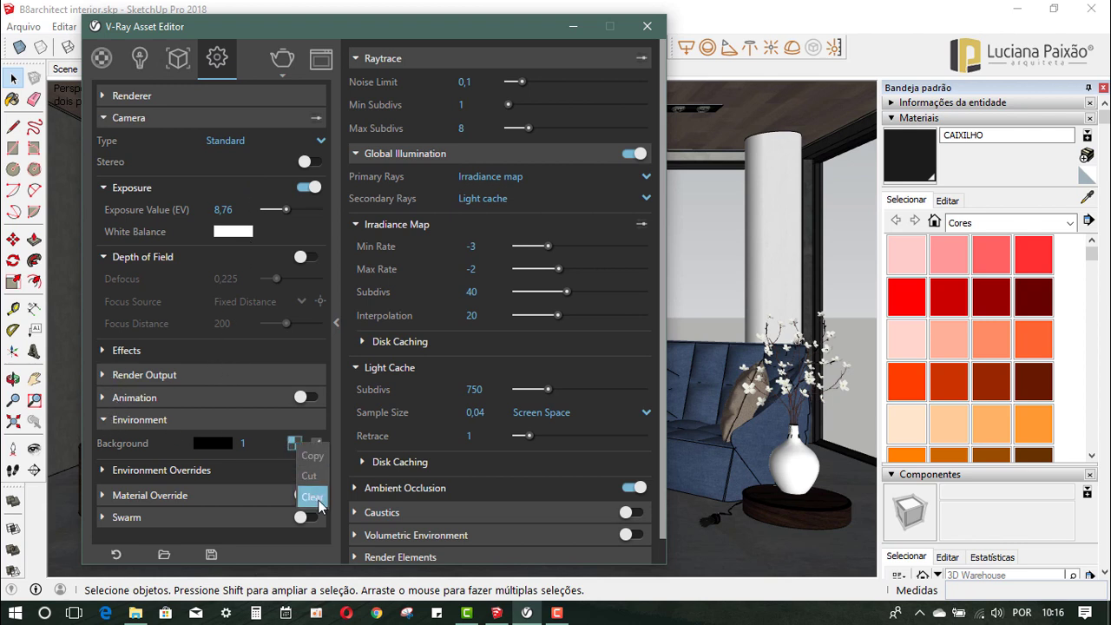
left_click(100, 118)
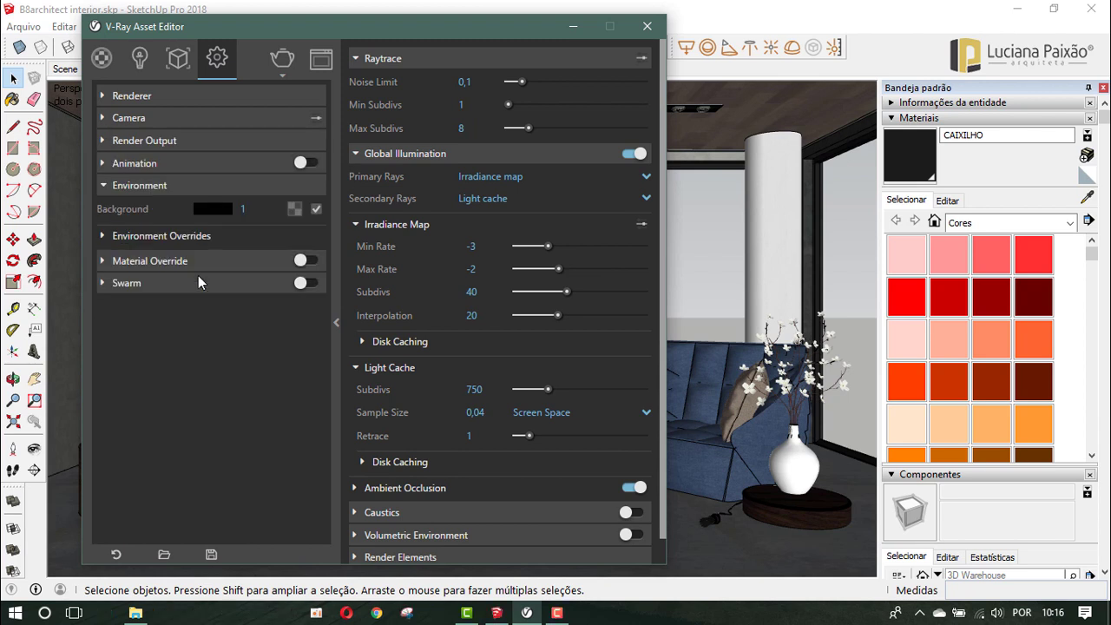
left_click(290, 214)
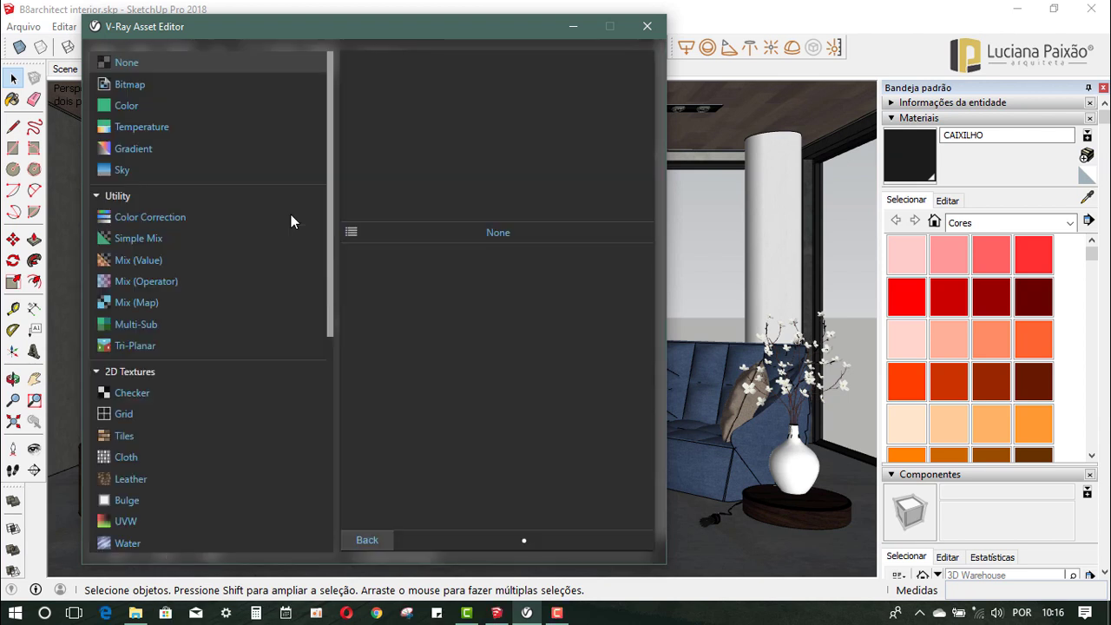
Load binnenalster_8k.hdr as a Bitmap texture for the background
left_click(142, 84)
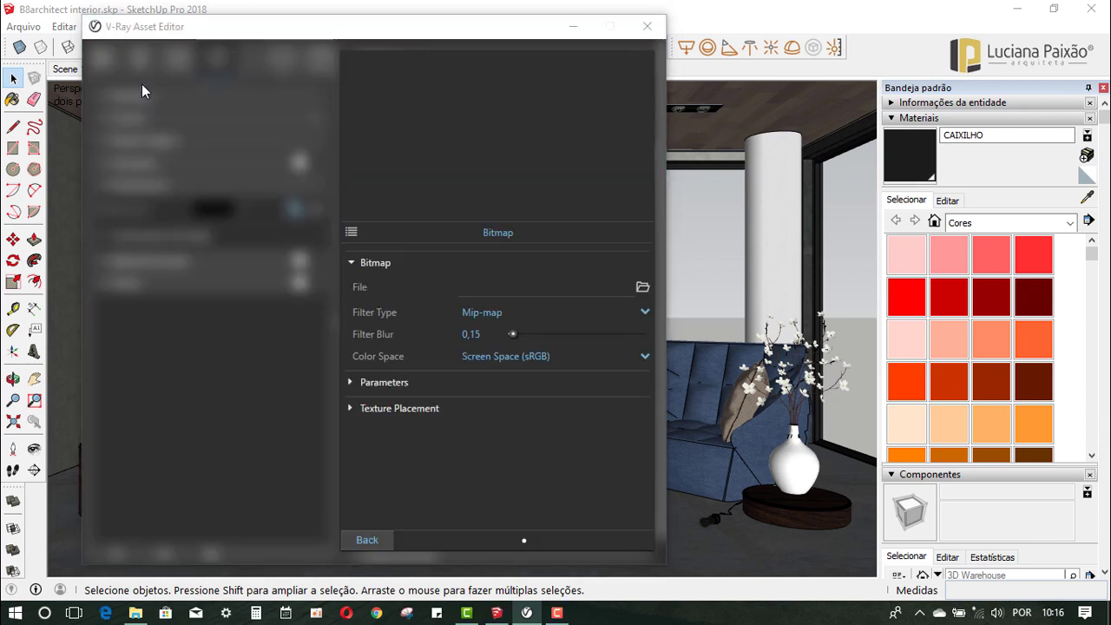
left_click(642, 287)
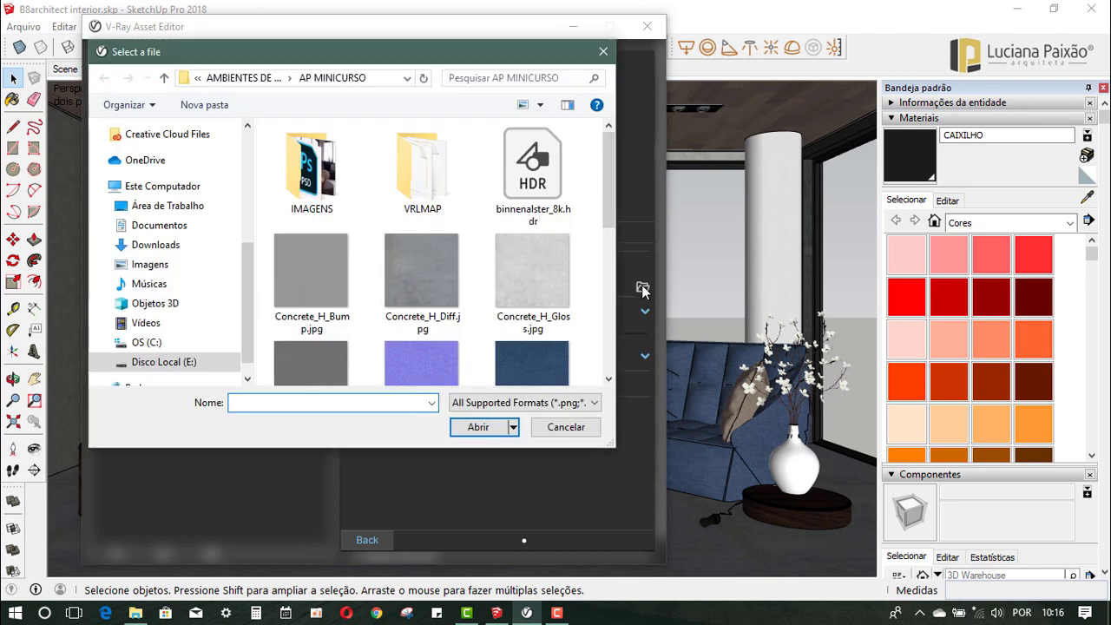
left_click(540, 195)
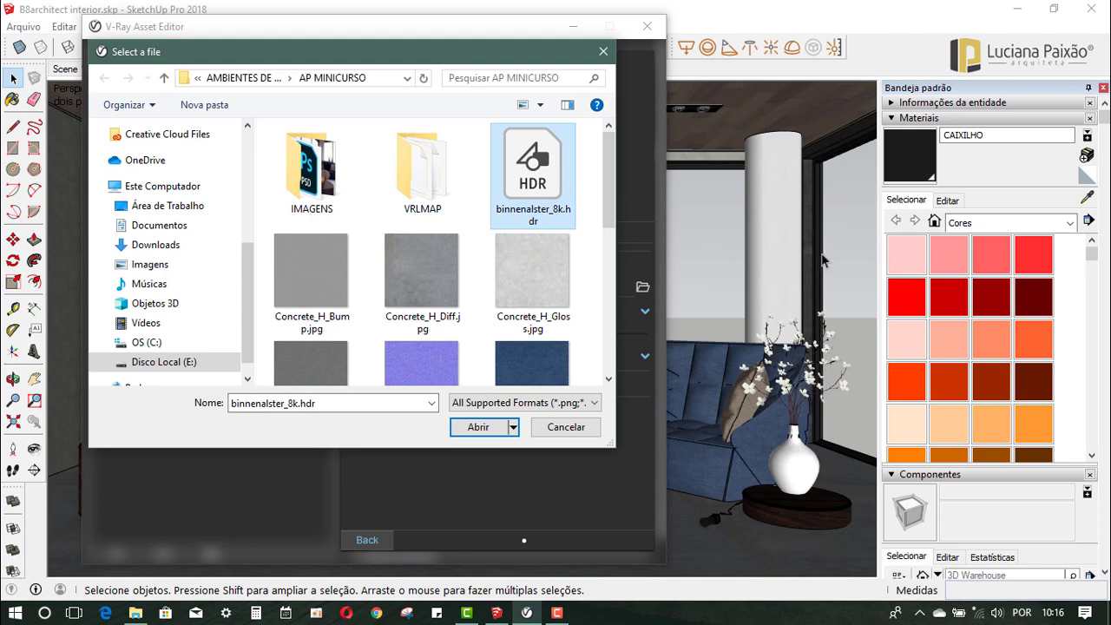
left_click(478, 426)
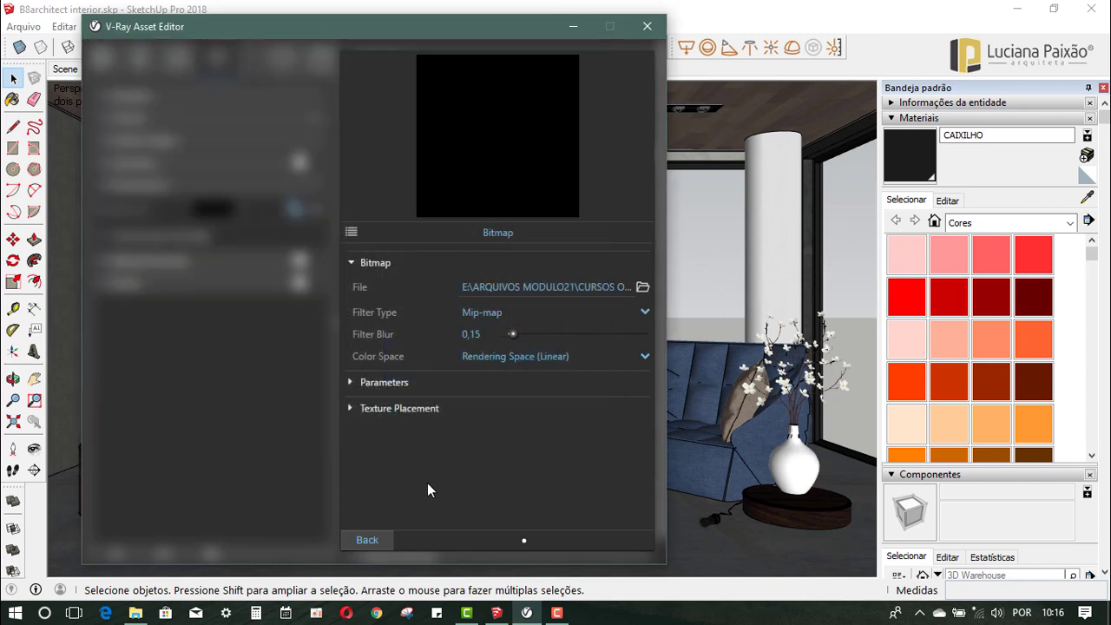
Set the bitmap to No Filter with a Custom Gamma Curve of 0,35
left_click(486, 313)
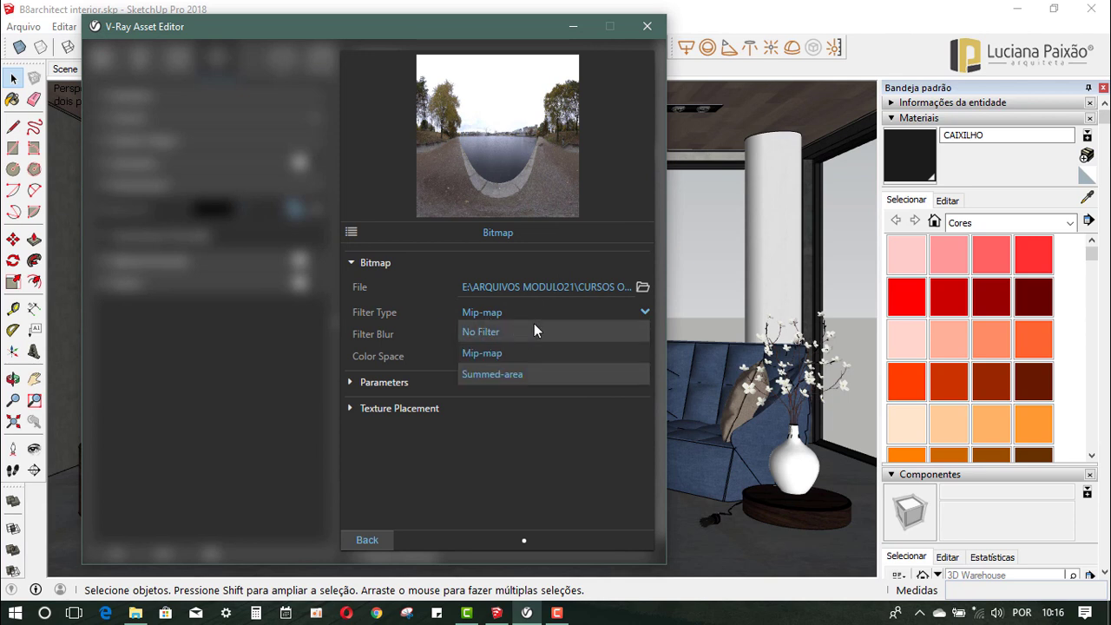
left_click(489, 332)
left_click(498, 357)
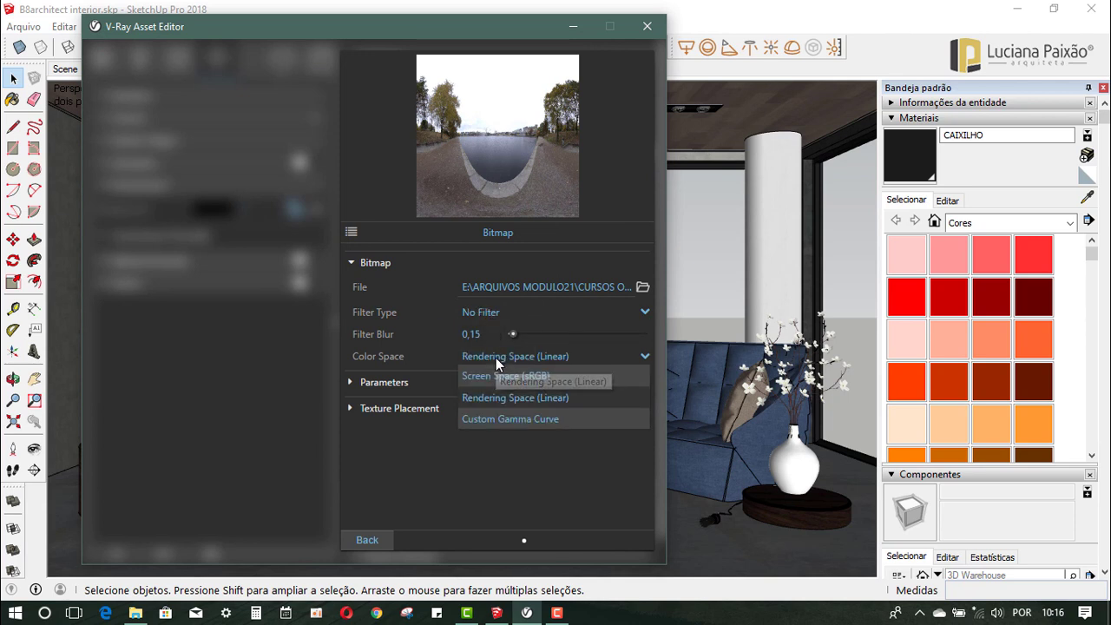
left_click(507, 417)
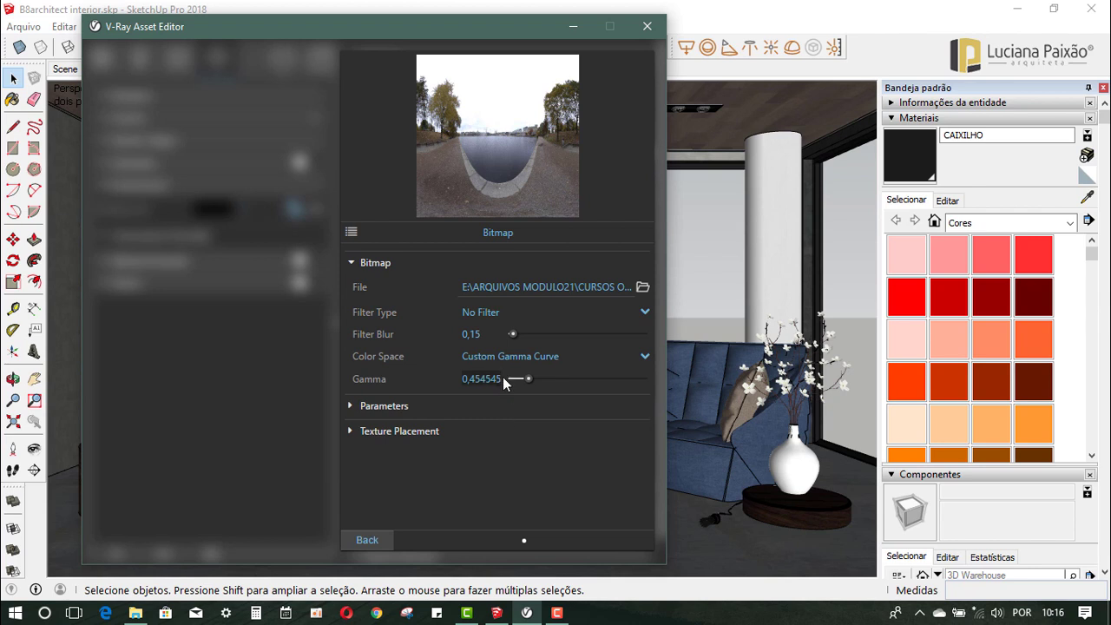
left_click(495, 380)
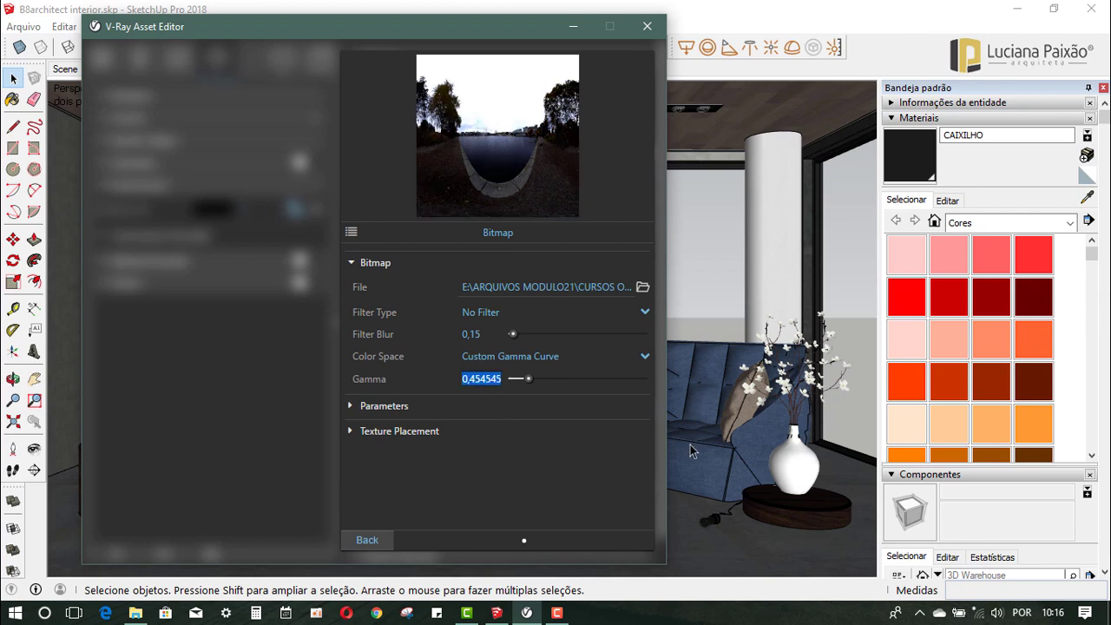
type("0,35")
left_click(501, 496)
Set the bitmap's Texture Placement Type to Environment
left_click(350, 431)
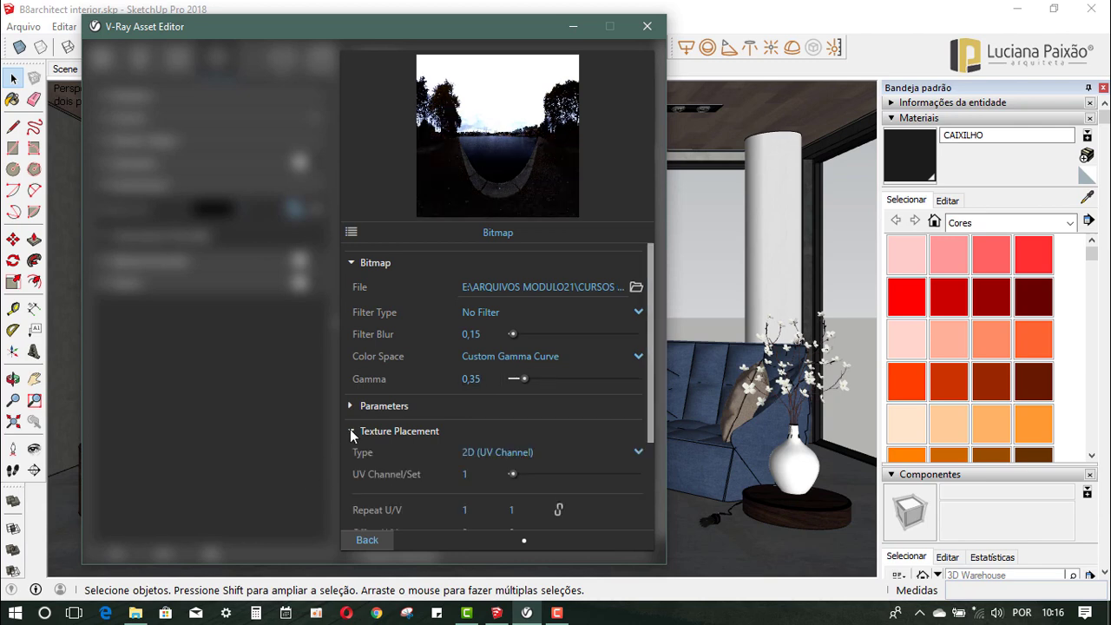
left_click_drag(410, 32, 831, 27)
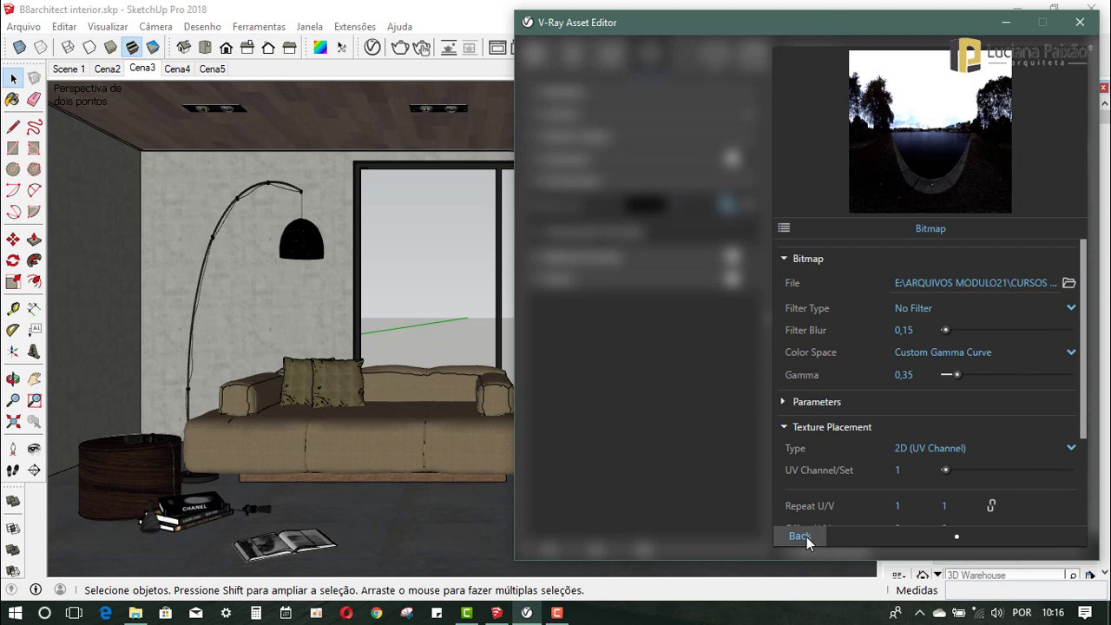
left_click(928, 449)
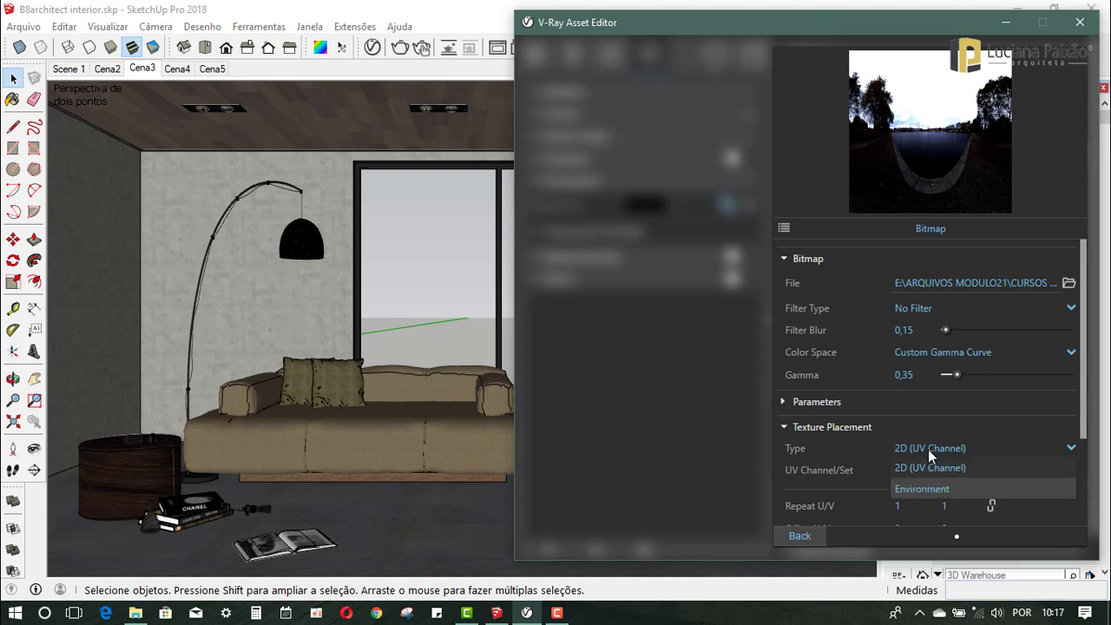
left_click(932, 490)
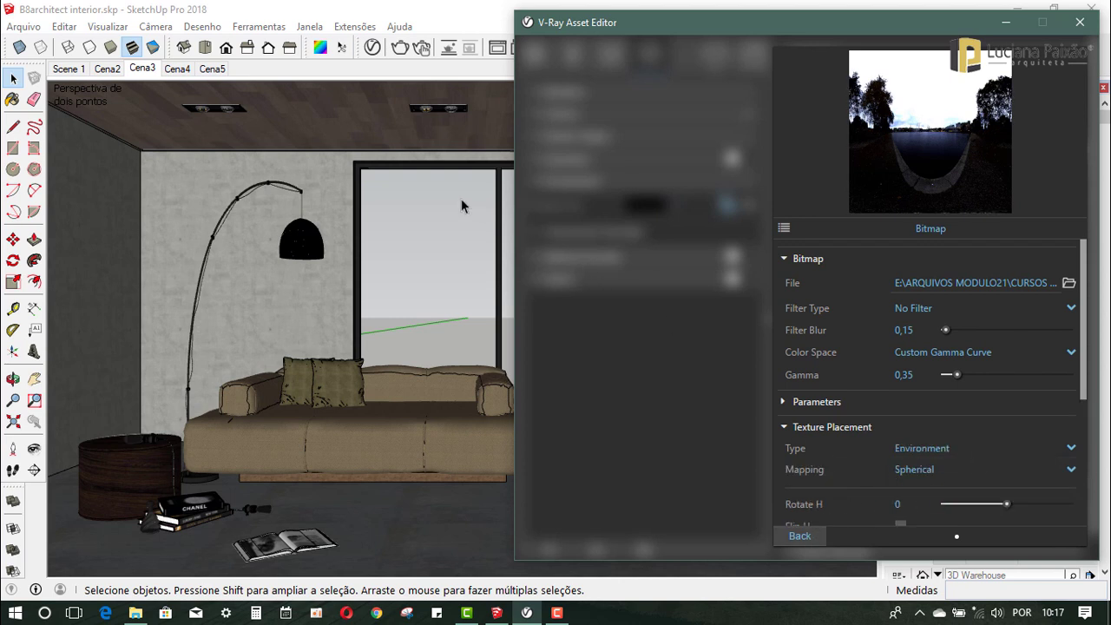
Start a Render with V-Ray Interactive of the living room and move its window aside
left_click(799, 537)
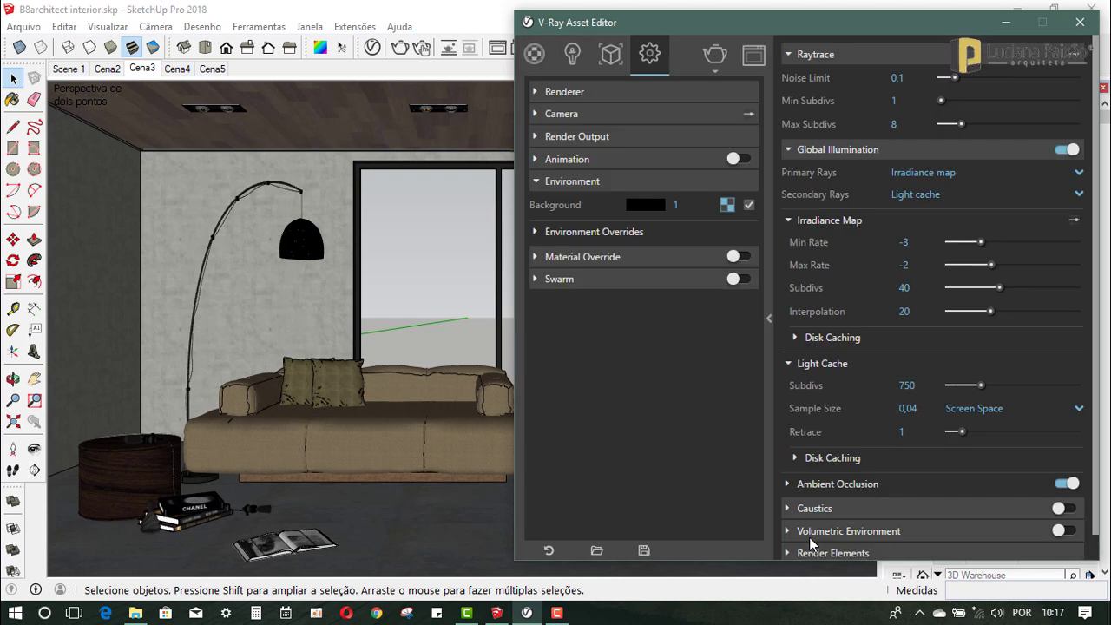
left_click(717, 73)
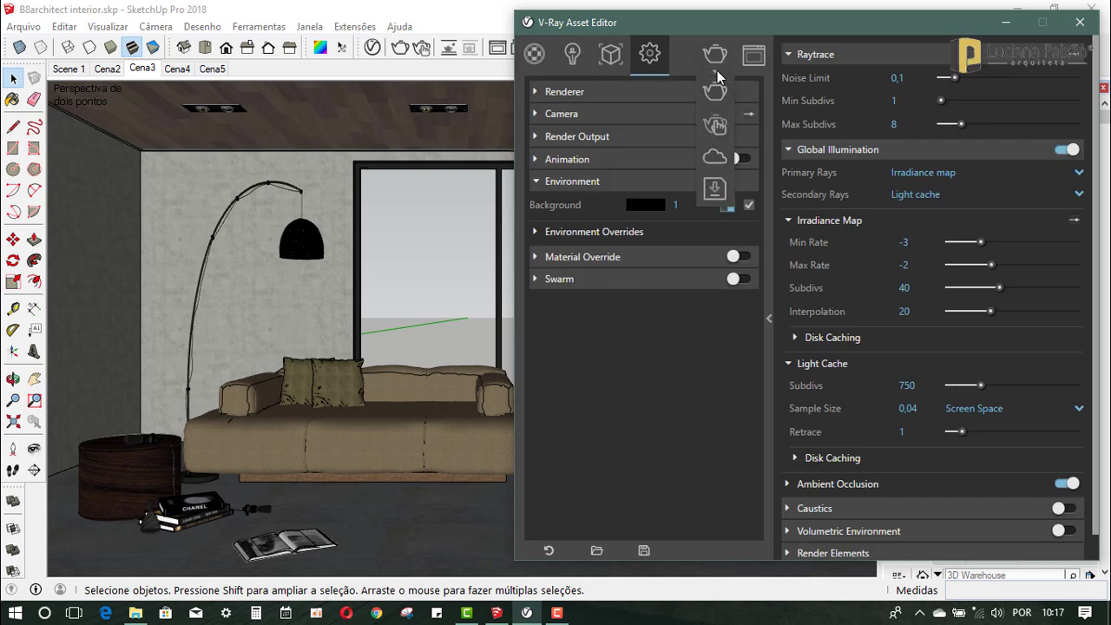
left_click(717, 124)
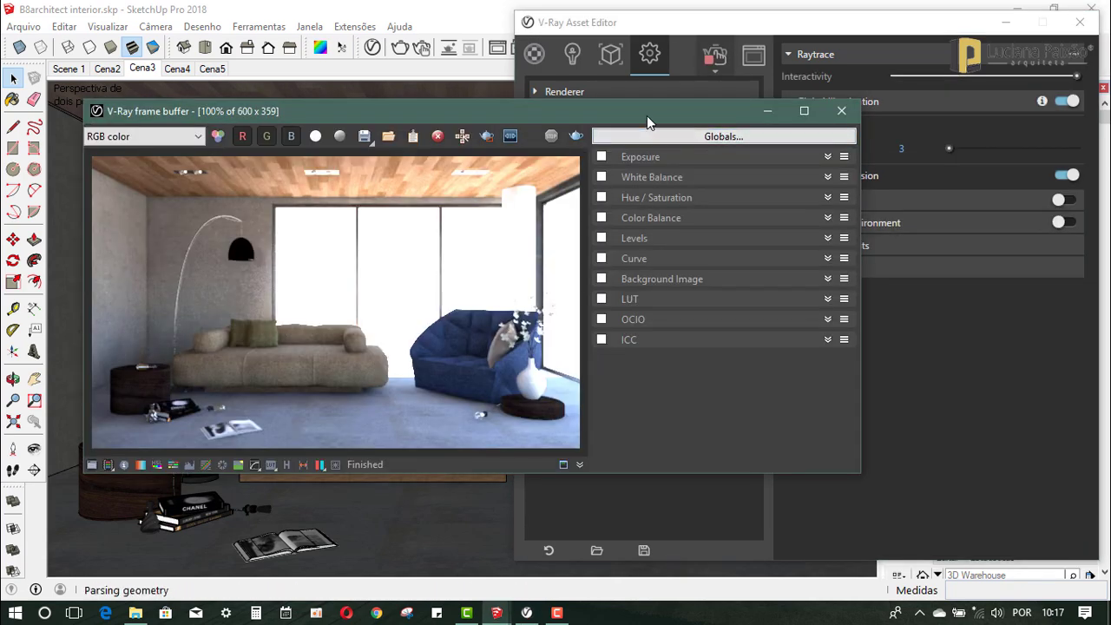
left_click_drag(646, 117, 577, 122)
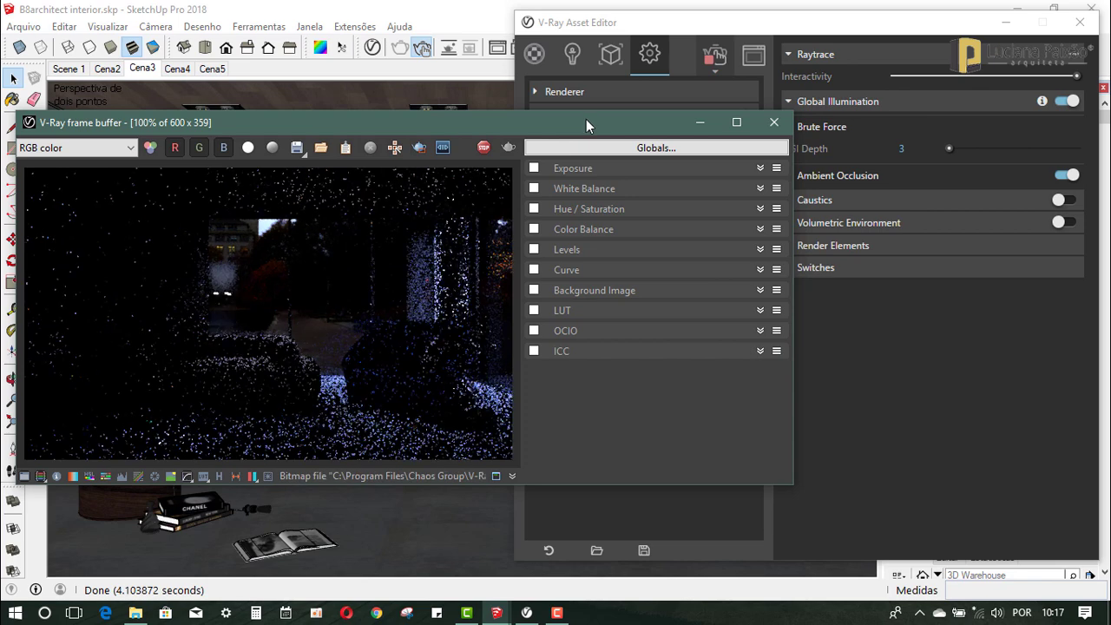
Set the Background texture's Rotate H placement to -174,5 to face the city across the lake
left_click(793, 42)
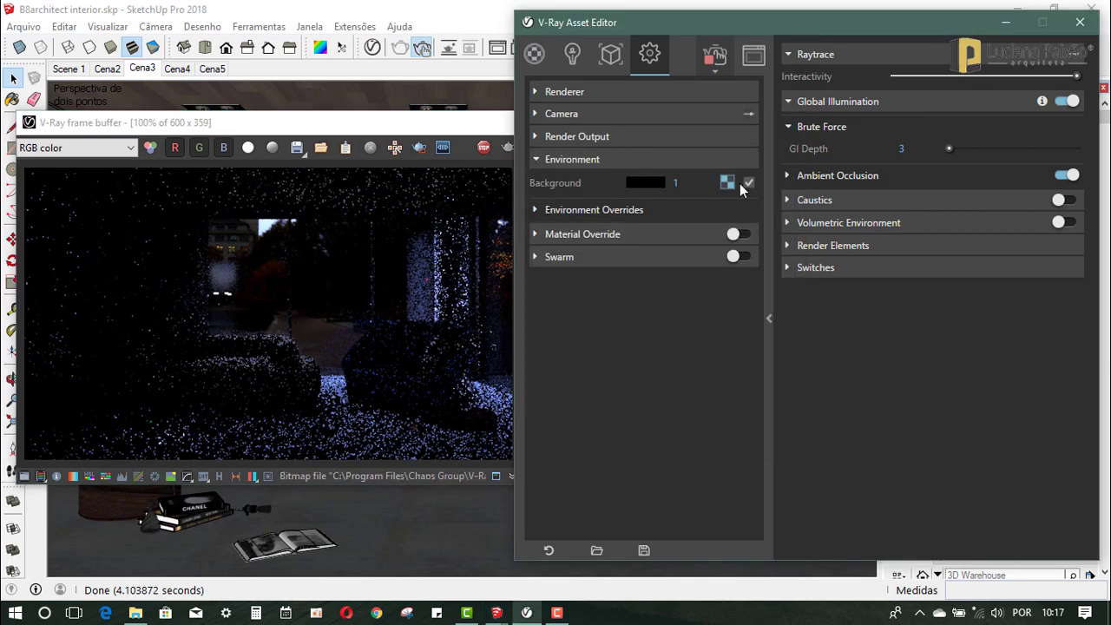
left_click(727, 182)
left_click(783, 427)
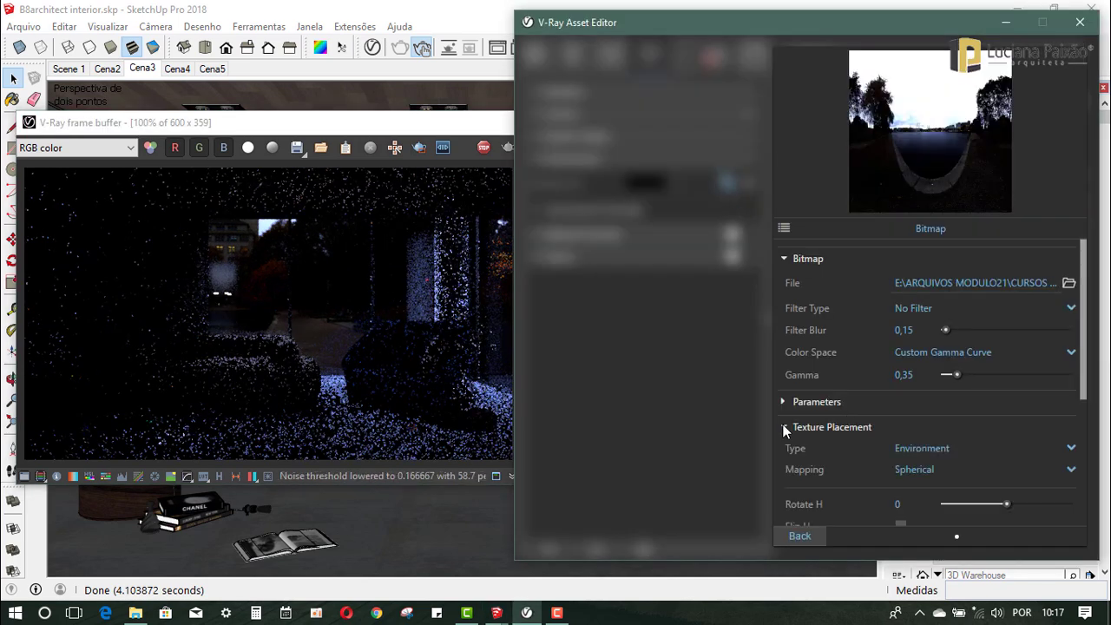
scroll(964, 447, "down", 2)
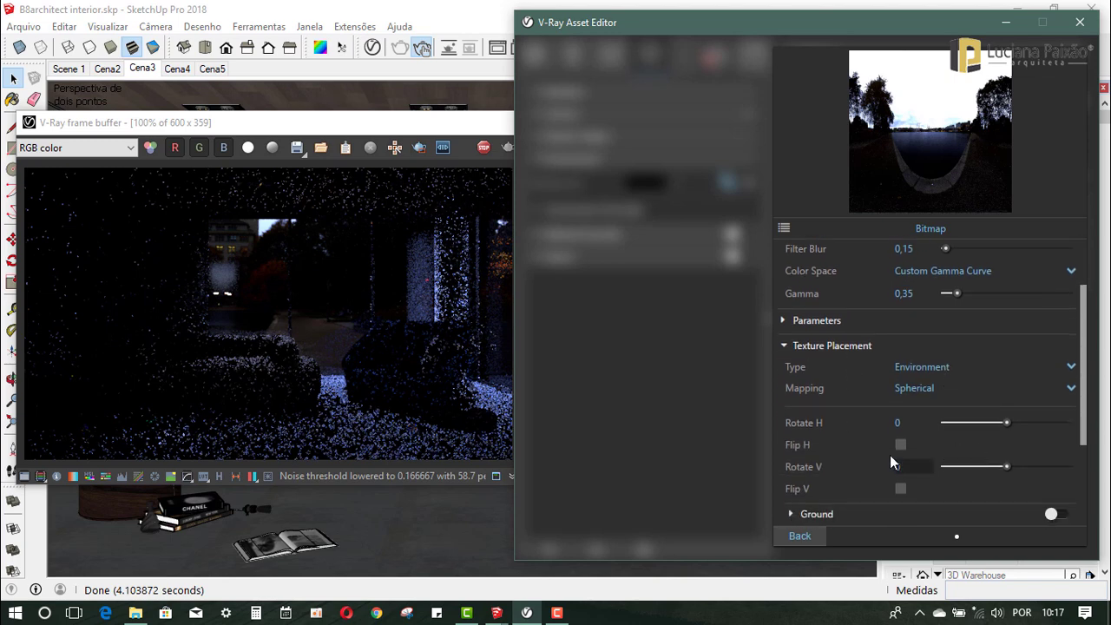
scroll(1022, 384, "down", 2)
left_click_drag(1007, 340, 976, 342)
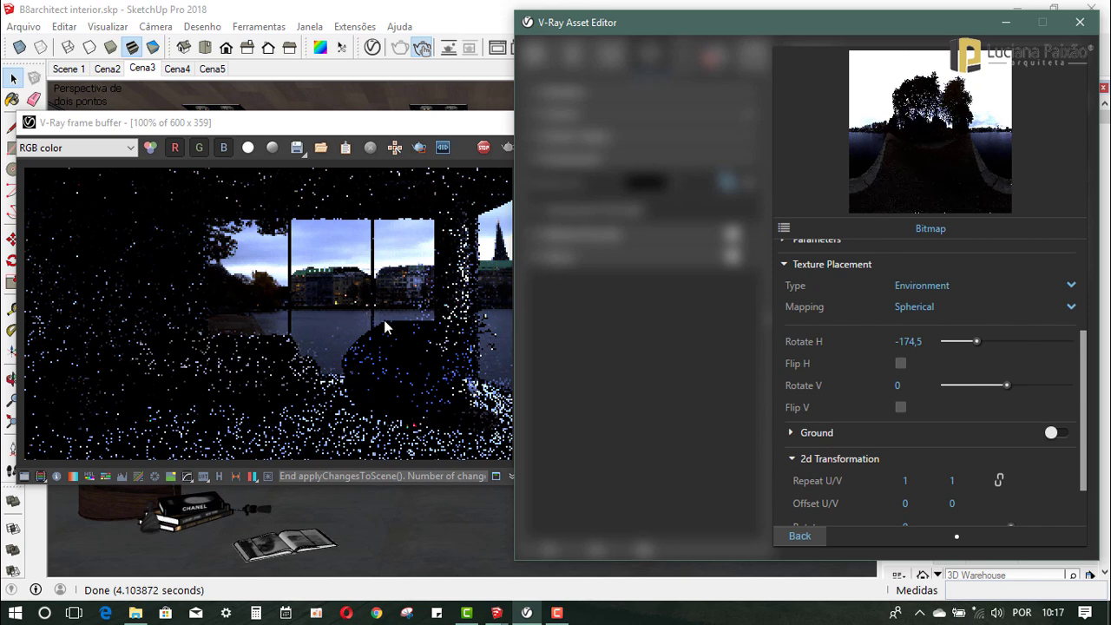
Return to render Settings and shift the interactive render window right
left_click(809, 535)
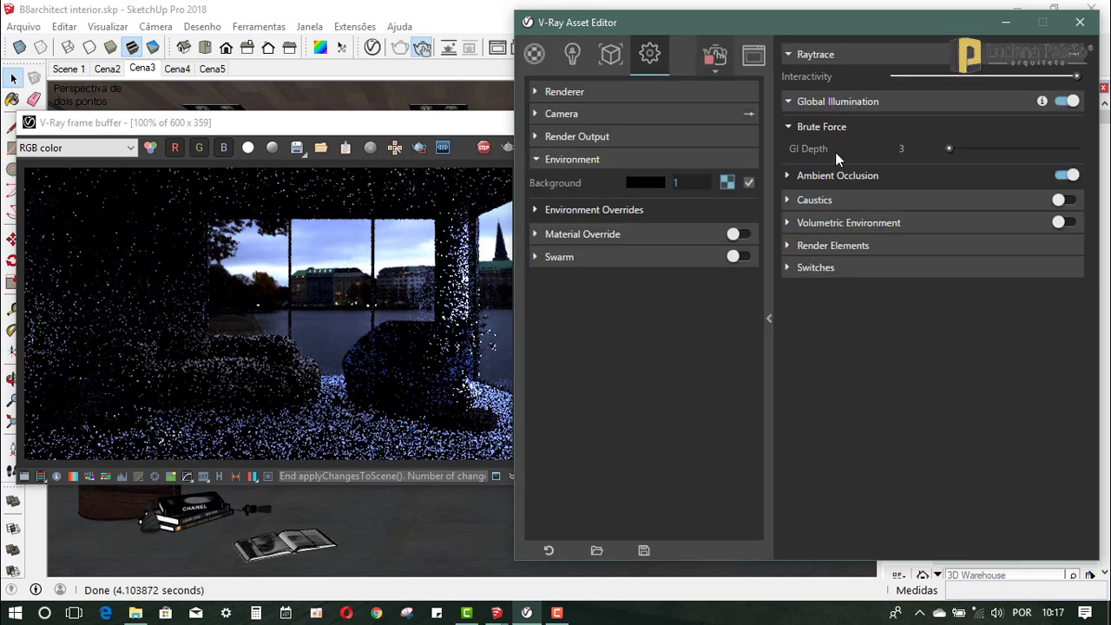
left_click(721, 69)
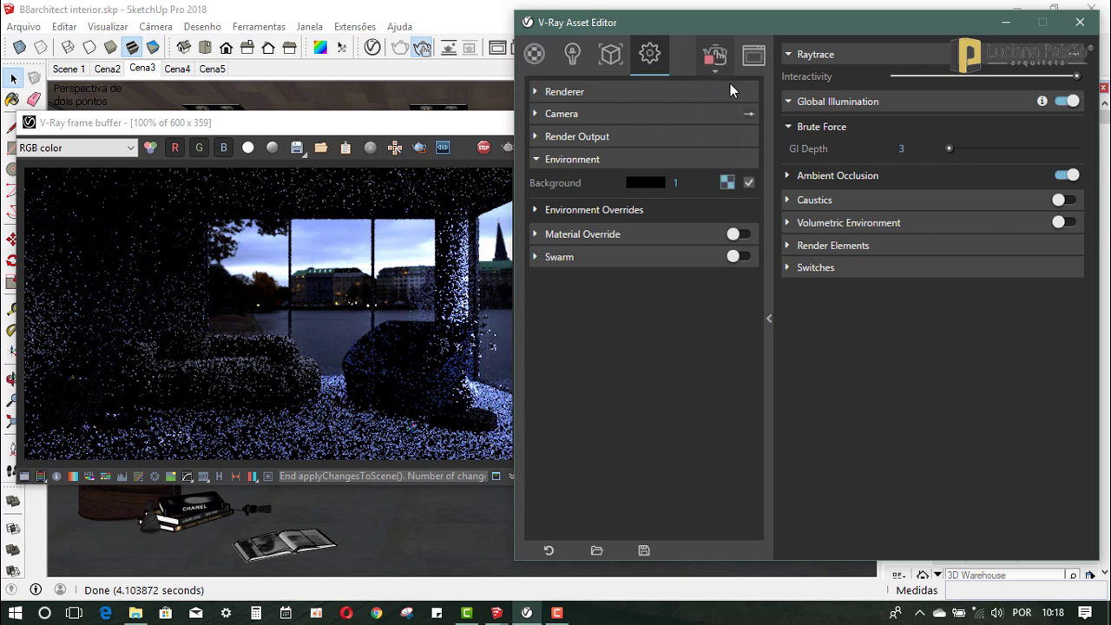
left_click(421, 121)
left_click_drag(415, 120, 444, 119)
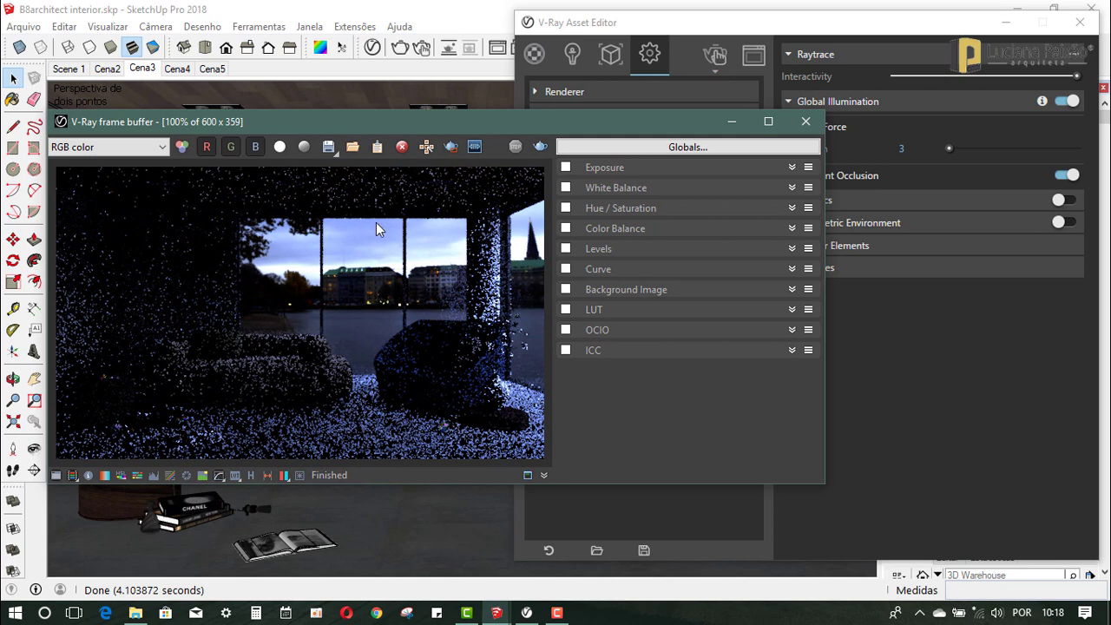
Change the environment Background intensity from 1 to 5
left_click(538, 159)
left_click(538, 158)
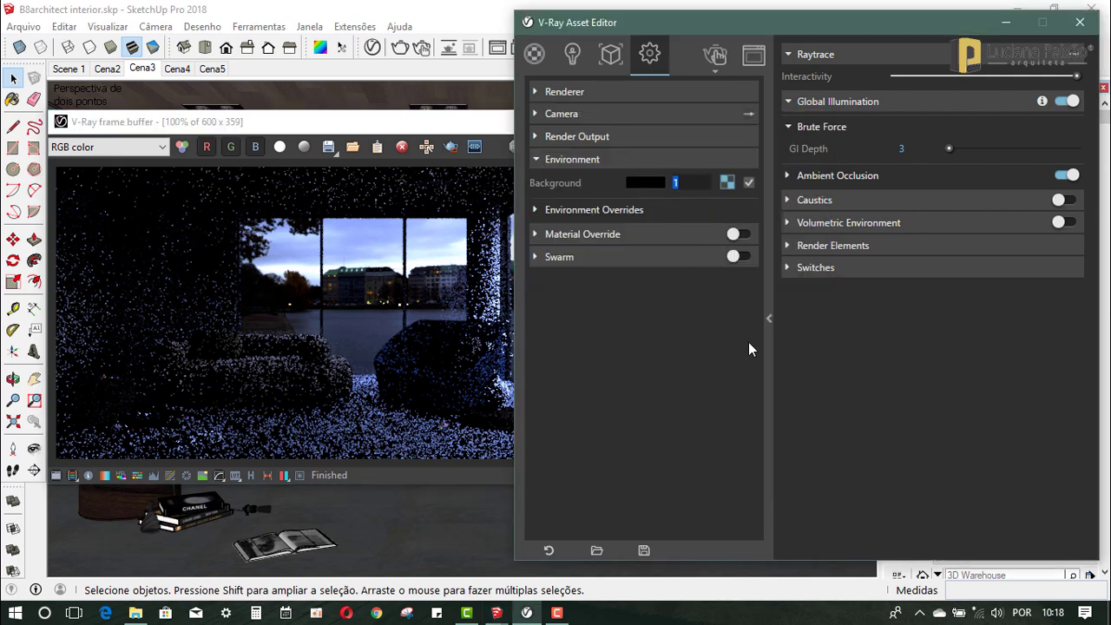
type("5")
key("Return")
left_click(754, 54)
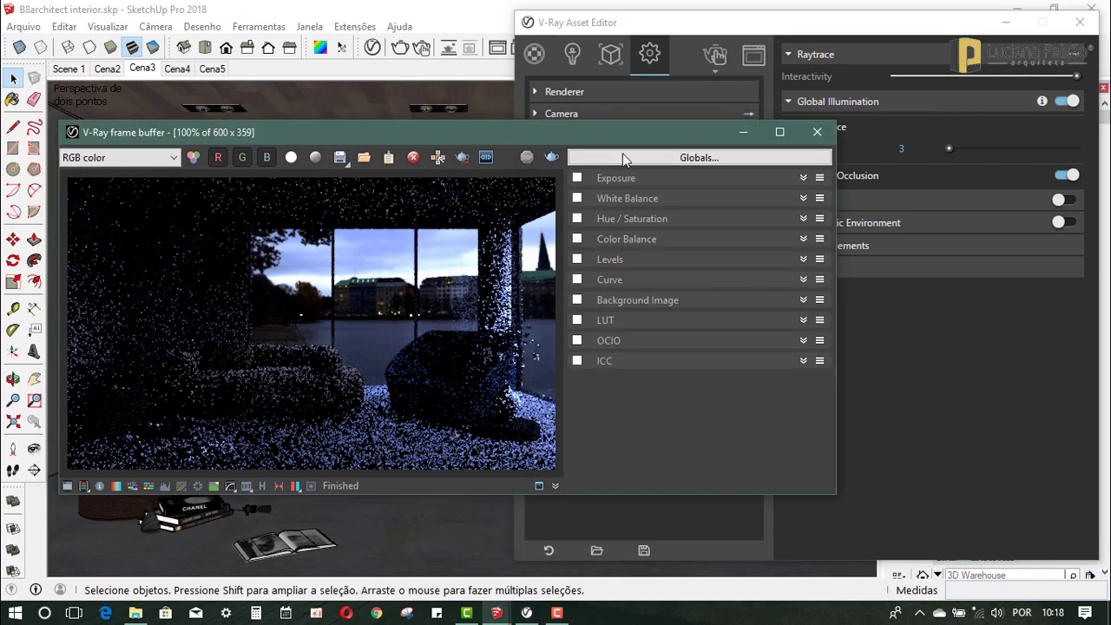
left_click_drag(673, 23, 469, 31)
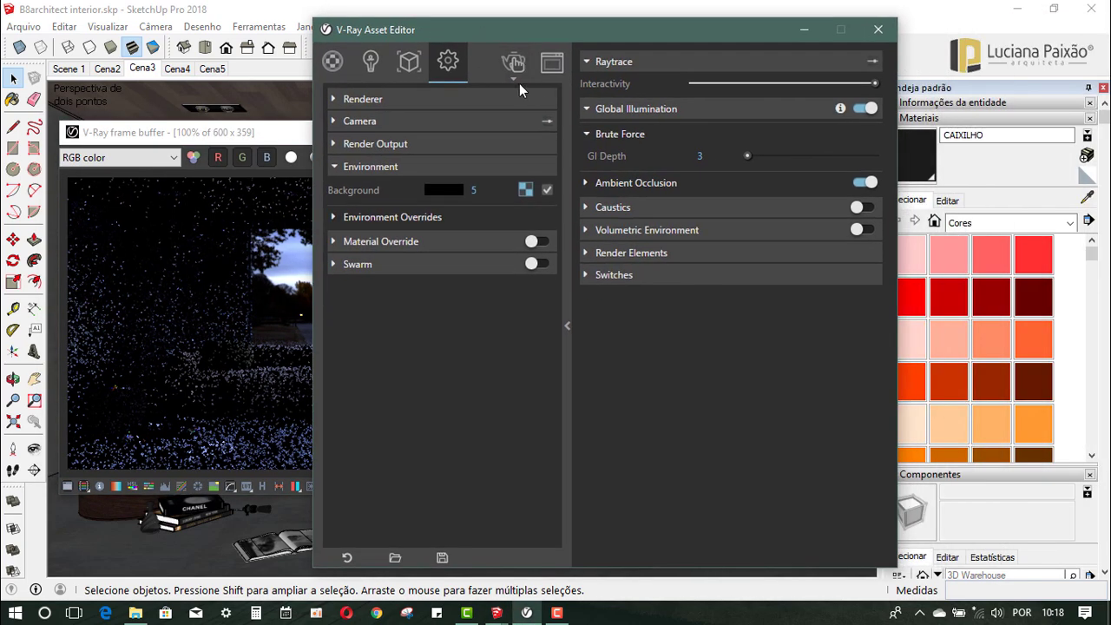
Run a full V-Ray render with the intensity-5 city panorama and reposition the frame buffer
left_click(517, 77)
left_click(517, 101)
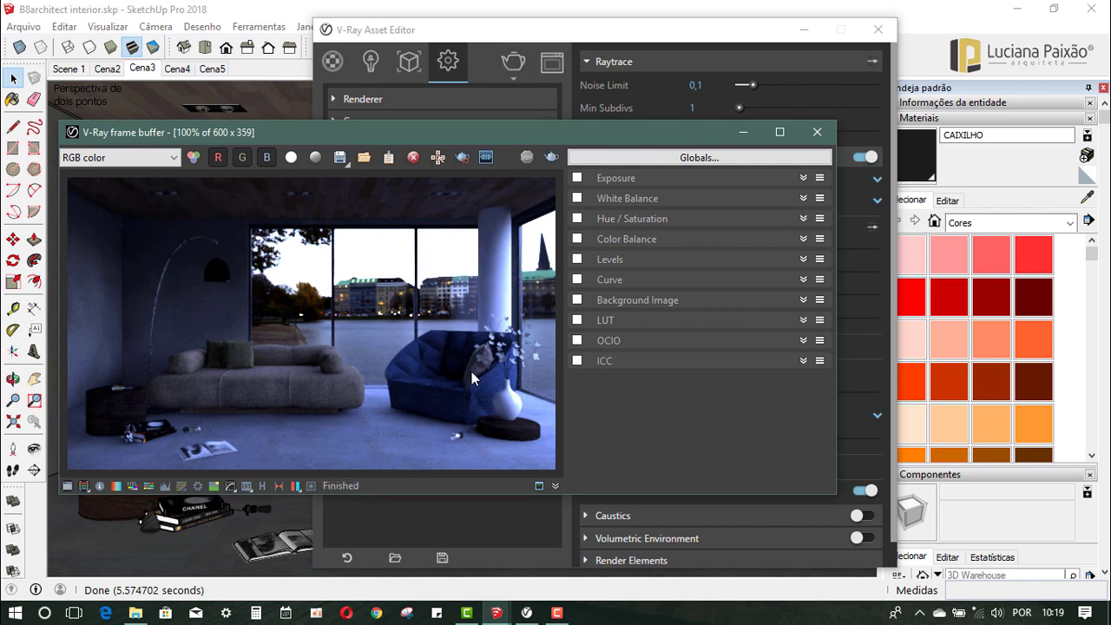
left_click_drag(332, 140, 350, 141)
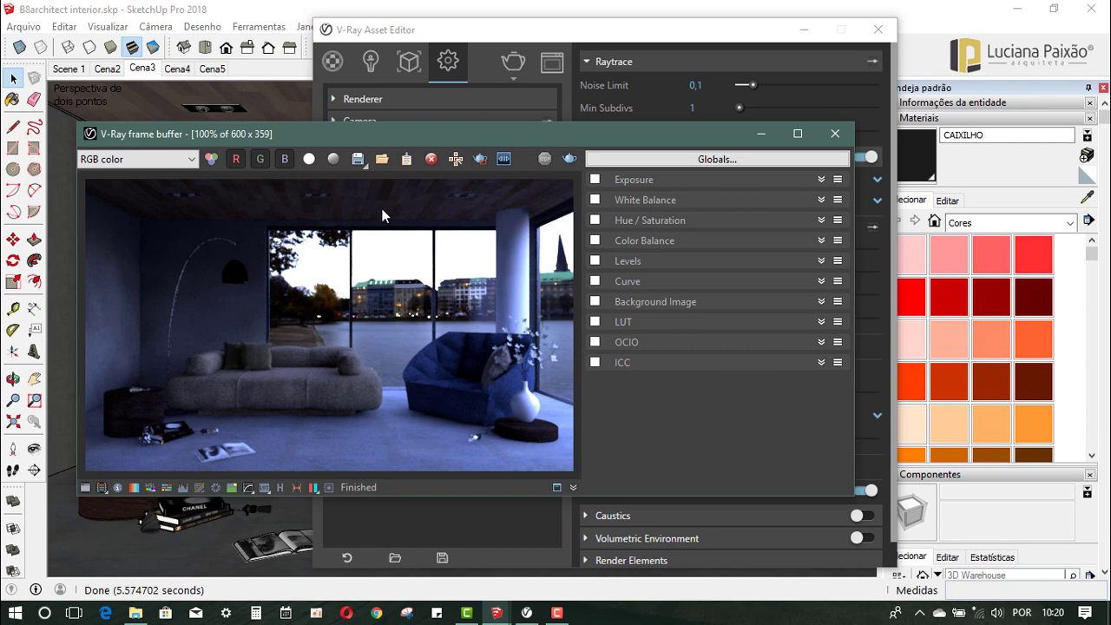
mouse_move(408, 141)
left_mouse_down()
mouse_move(389, 150)
mouse_move(397, 243)
left_mouse_up()
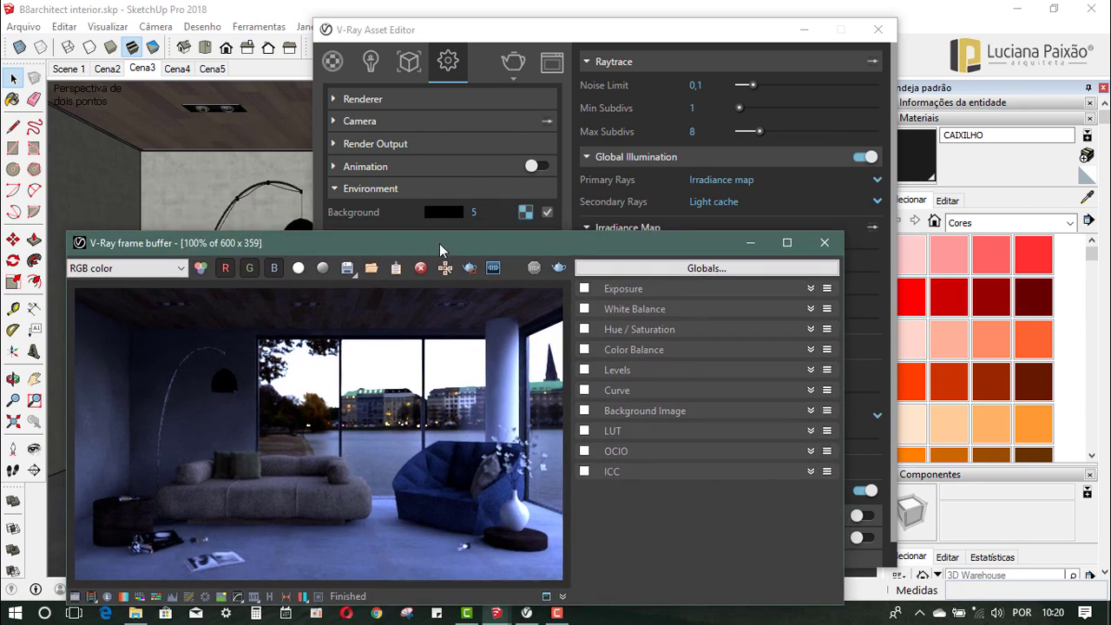
mouse_move(448, 247)
left_mouse_down()
mouse_move(454, 148)
mouse_move(462, 153)
left_mouse_up()
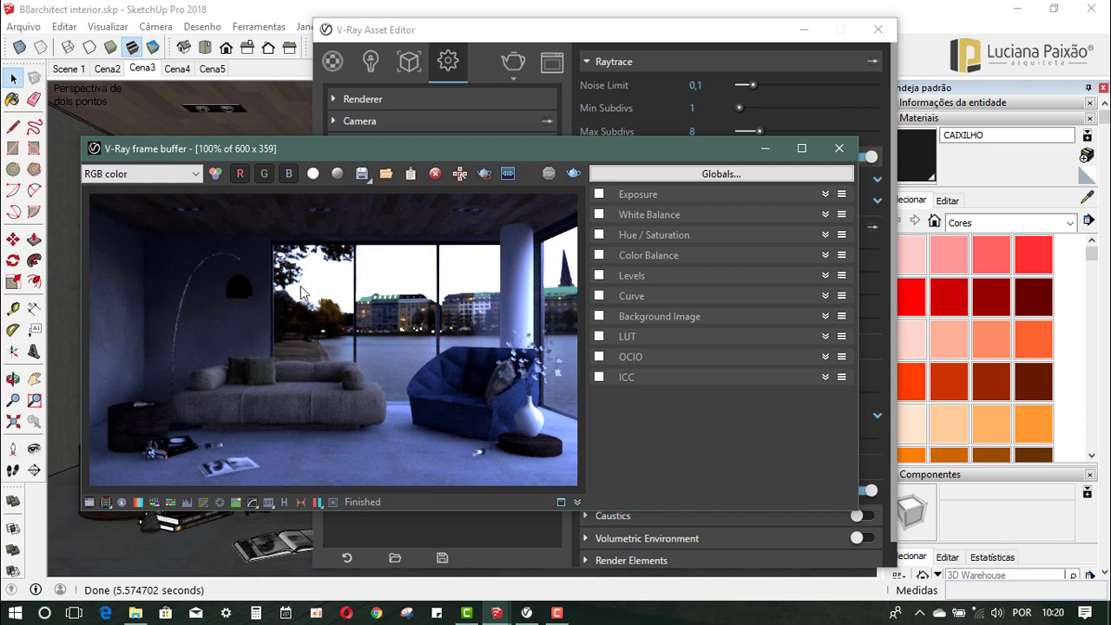
left_click_drag(414, 148, 547, 104)
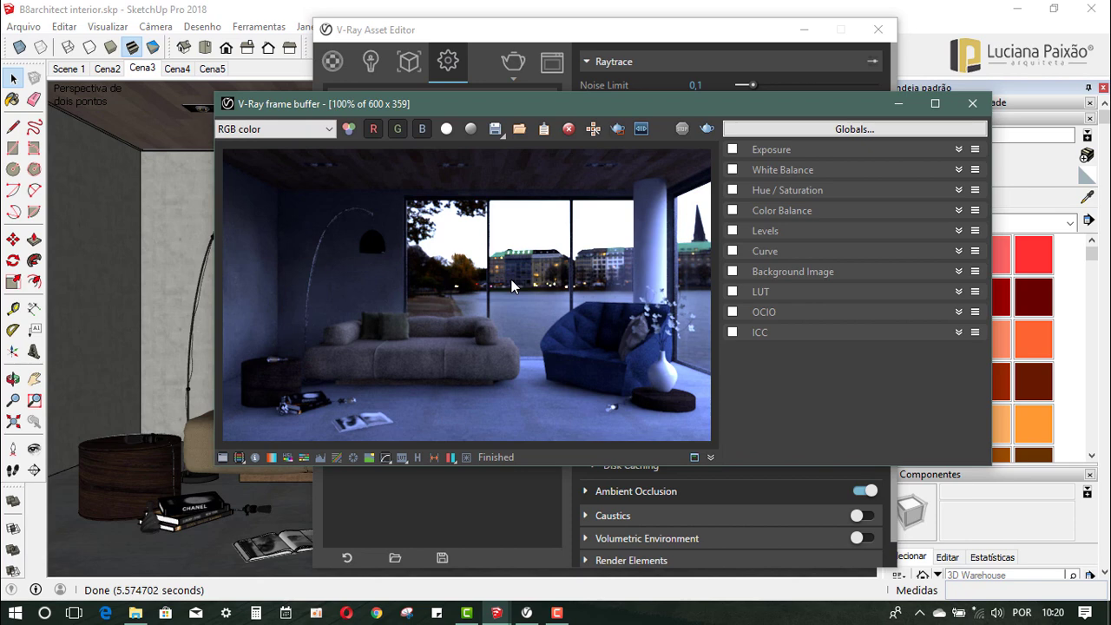
Close the frame buffer and set the V-Ray renderer quality to Low
left_click(972, 104)
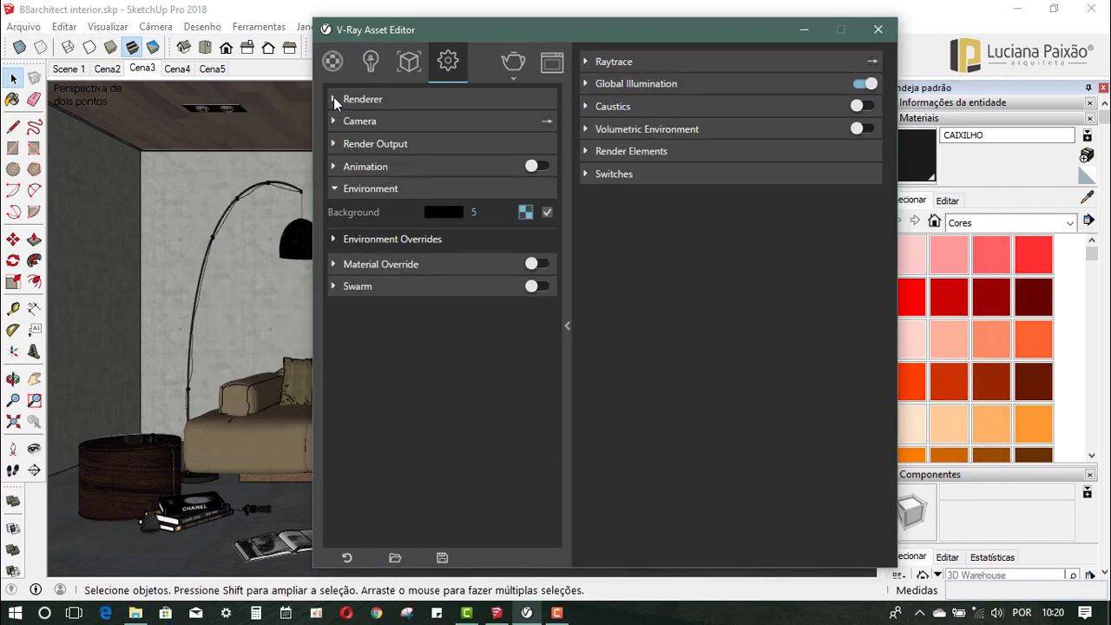
left_click(334, 99)
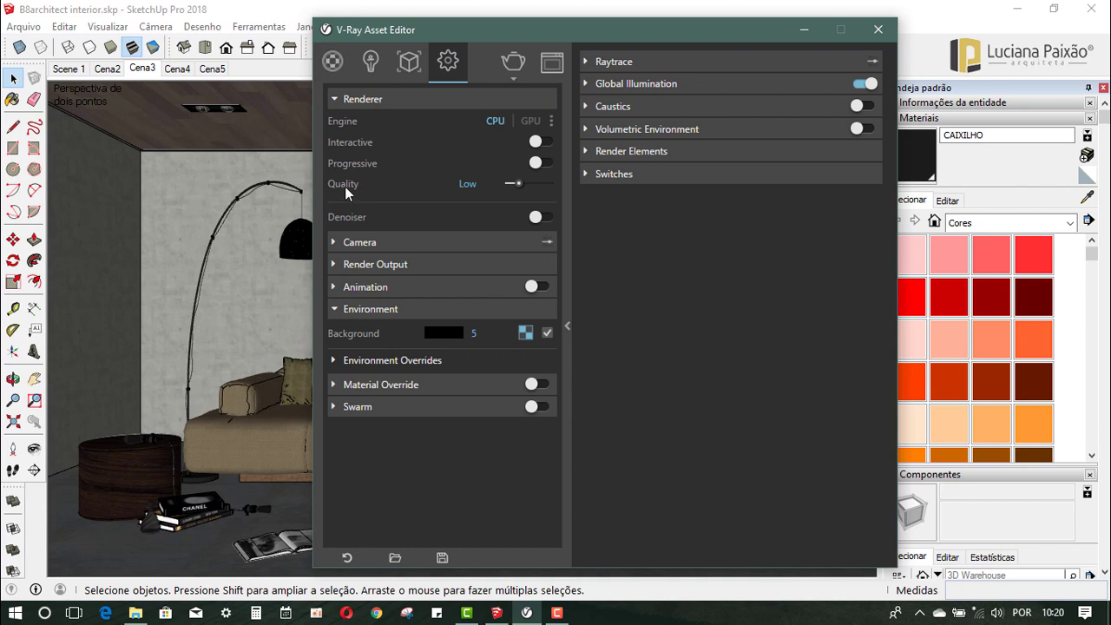
mouse_move(518, 183)
left_mouse_down()
mouse_move(529, 185)
mouse_move(514, 185)
left_mouse_up()
left_click_drag(511, 184, 518, 184)
Change the render output image width from 601 to 800, giving 800 x 478
left_click_drag(446, 32, 258, 33)
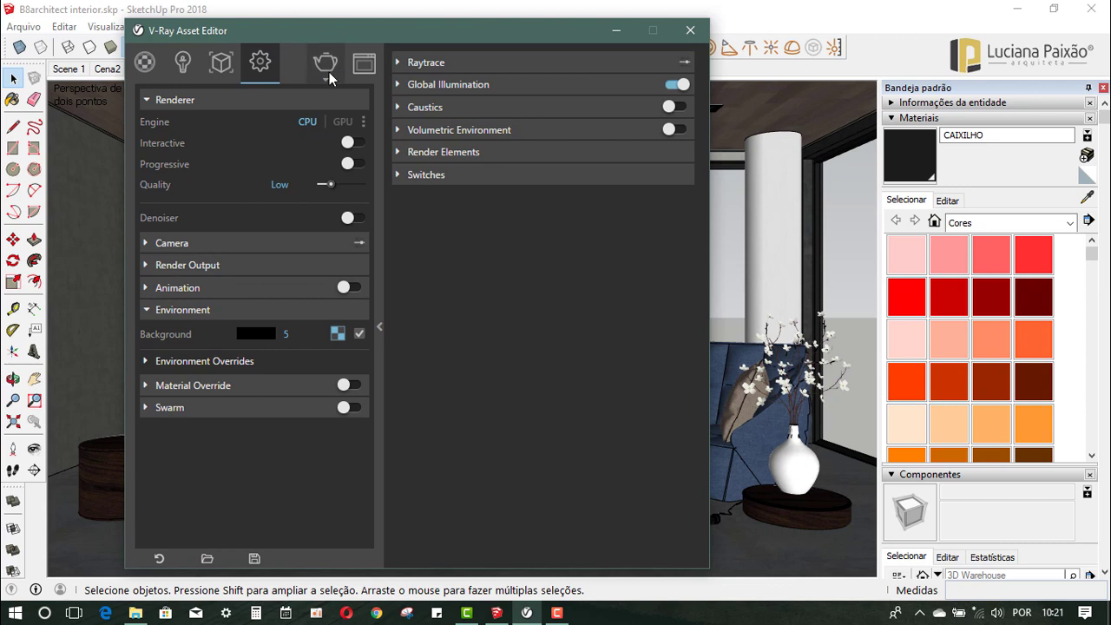
left_click(147, 267)
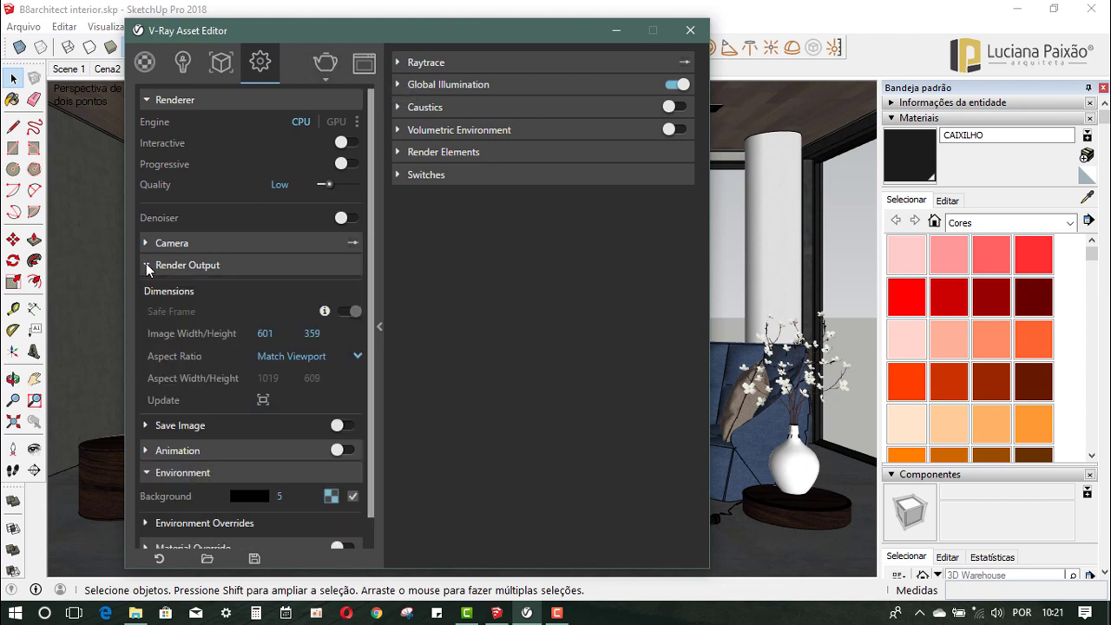
double_click(264, 333)
left_click(278, 333)
type("800")
left_click(332, 334)
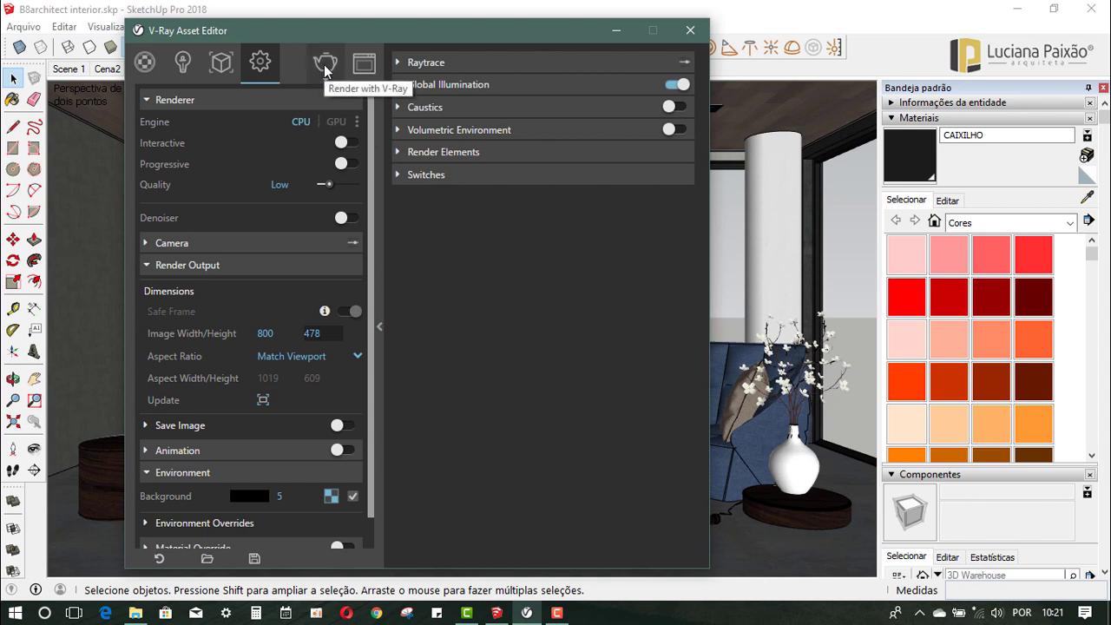
Start a V-Ray render of the living room at 800 x 478
left_click_drag(337, 33, 342, 25)
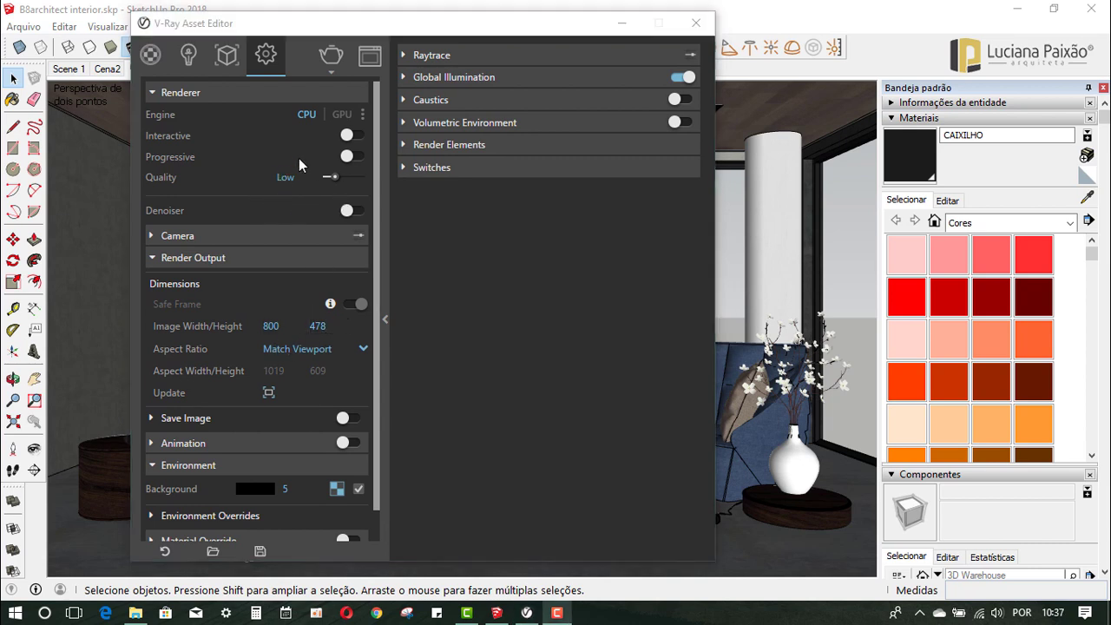
left_click(332, 58)
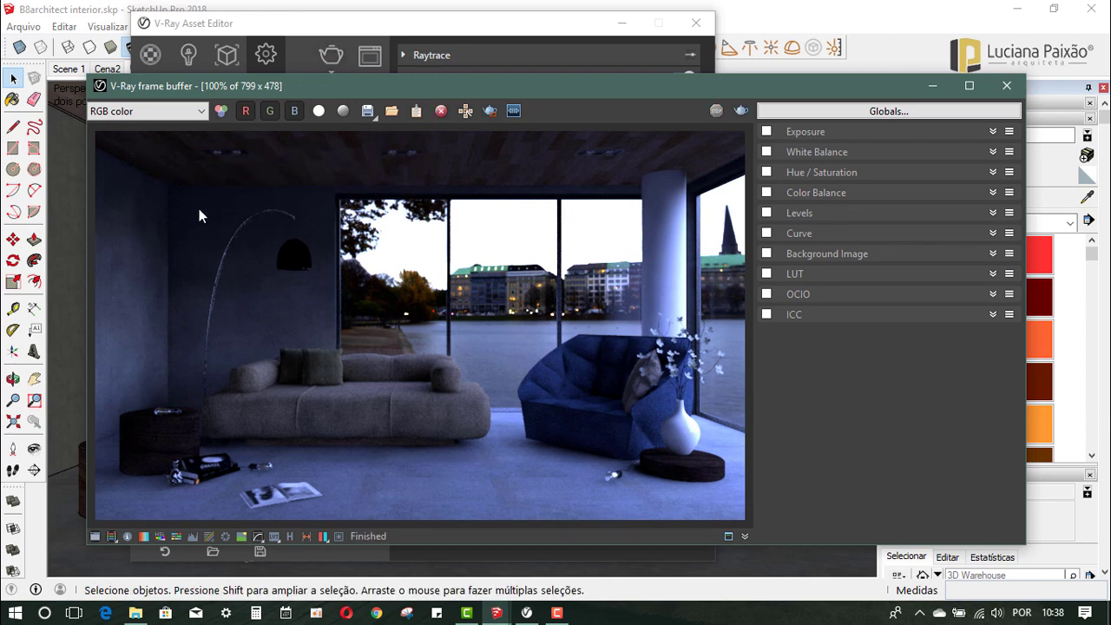
left_click_drag(378, 92, 382, 89)
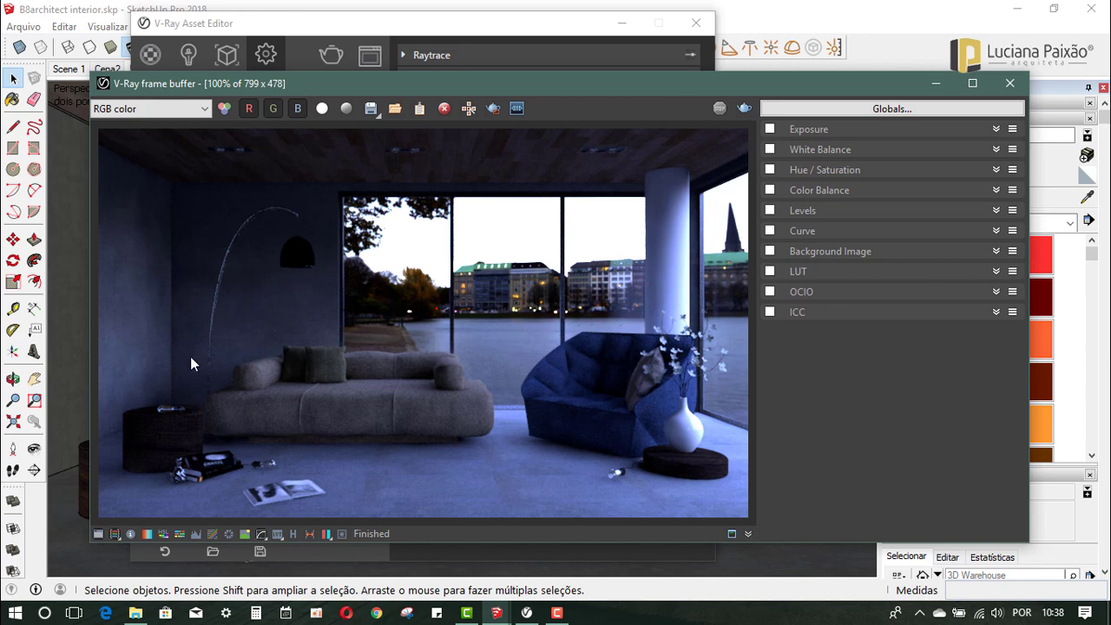
left_click_drag(344, 84, 346, 82)
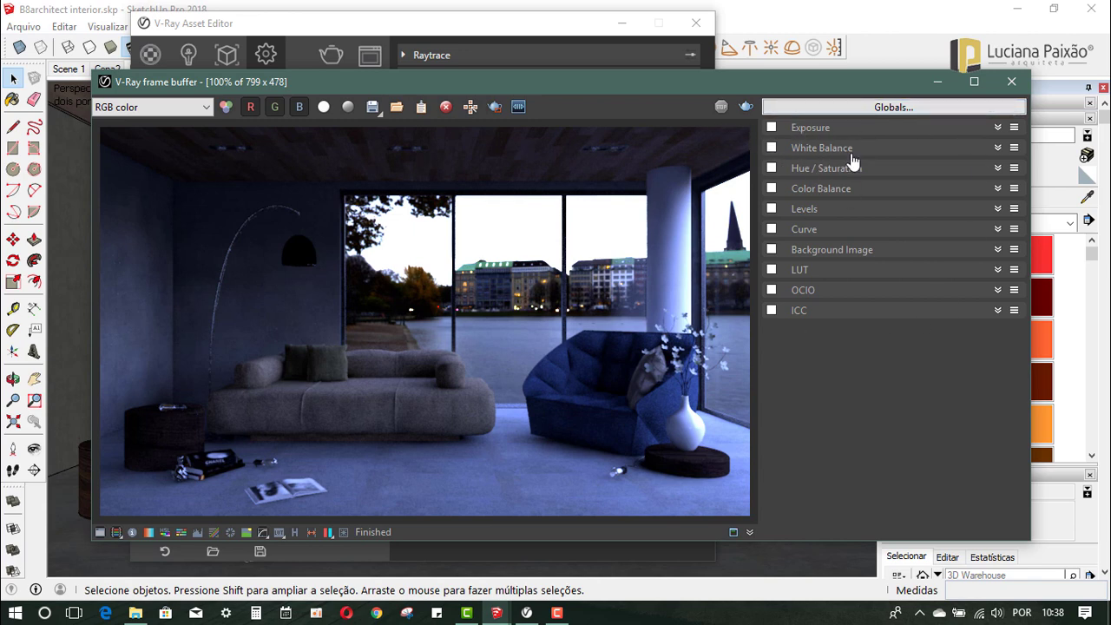
left_click_drag(351, 86, 313, 109)
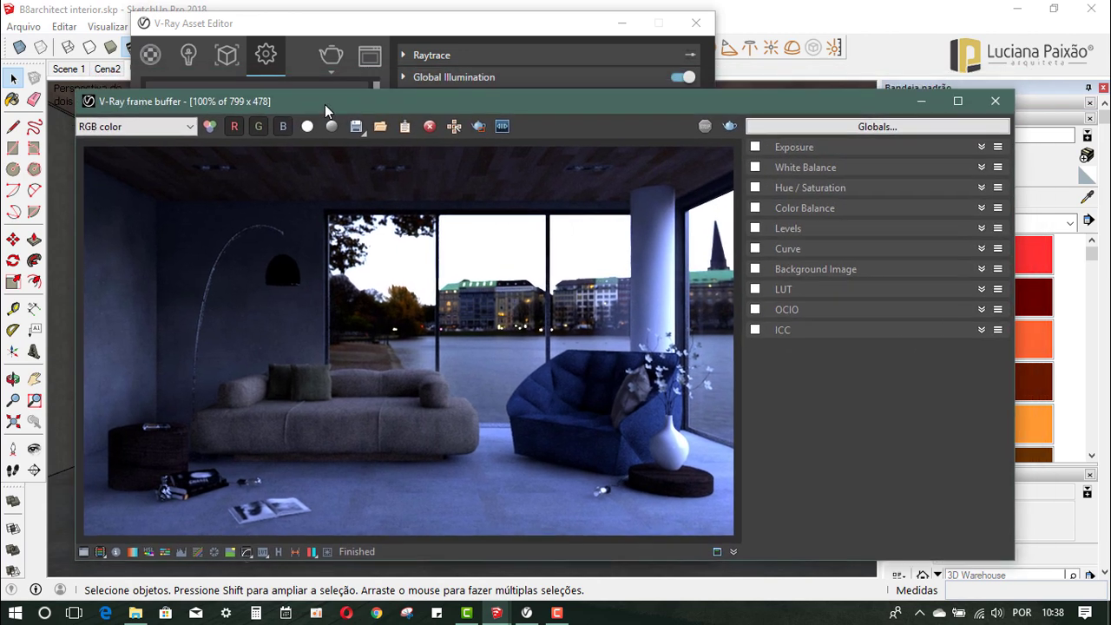